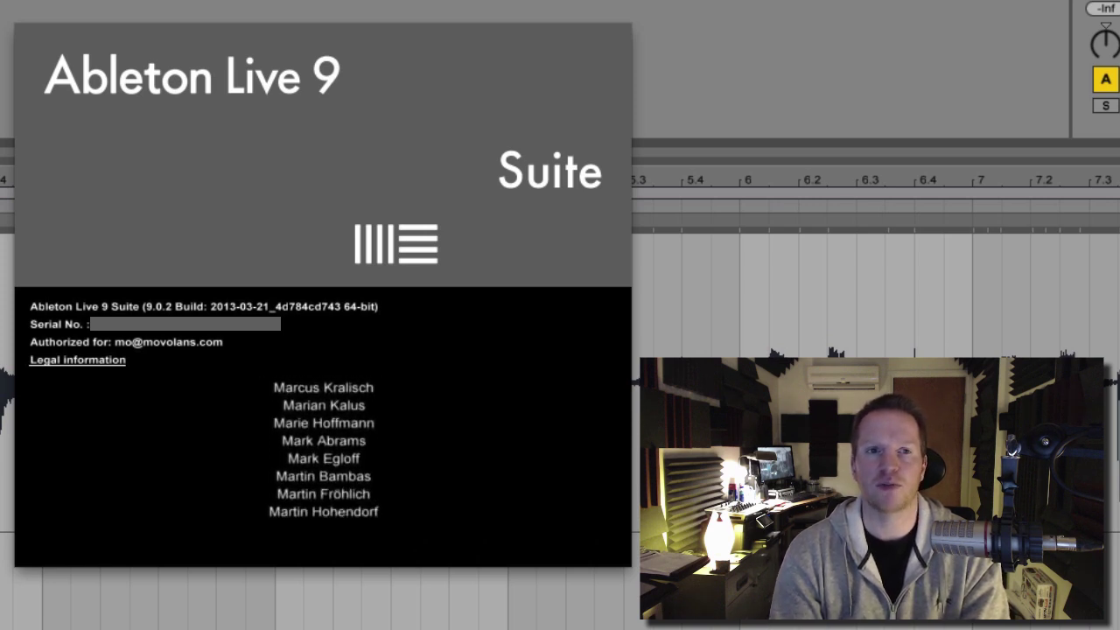
Close the About window, slice the melody clip to a new MIDI track, then undo it.
{"action": "left_click", "coordinate": [295, 220]}
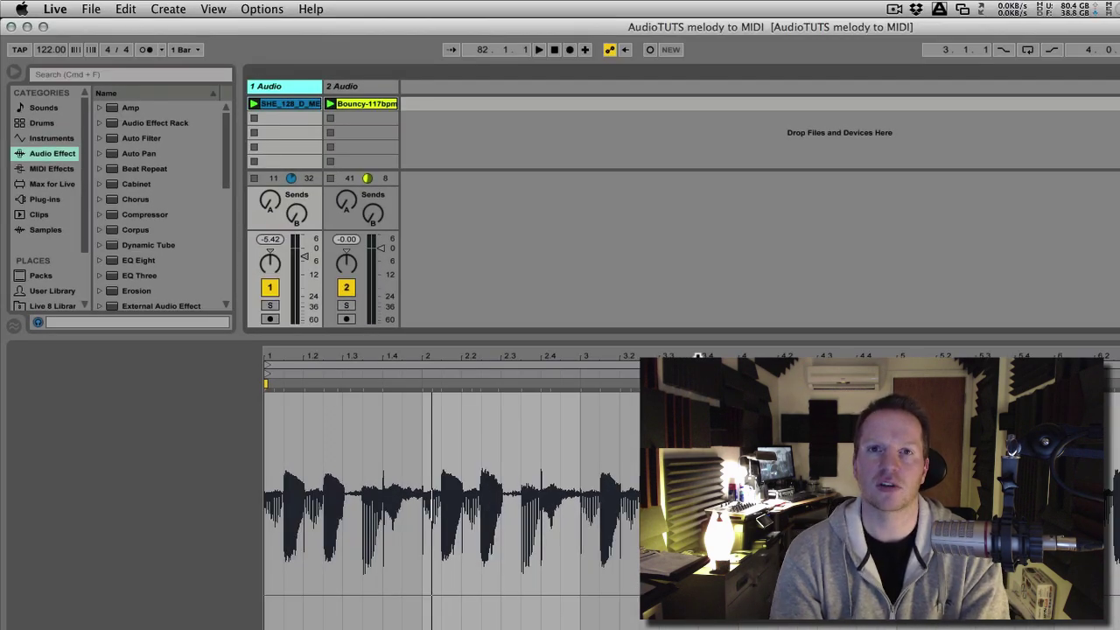
{"action": "right_click", "coordinate": [284, 101]}
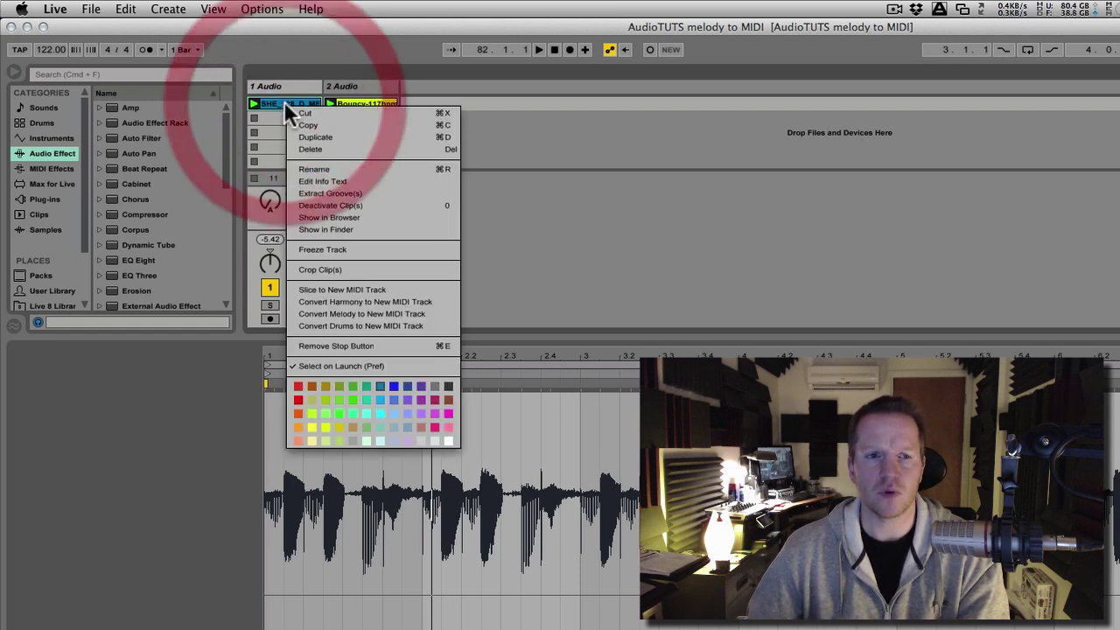
{"action": "left_click", "coordinate": [374, 291]}
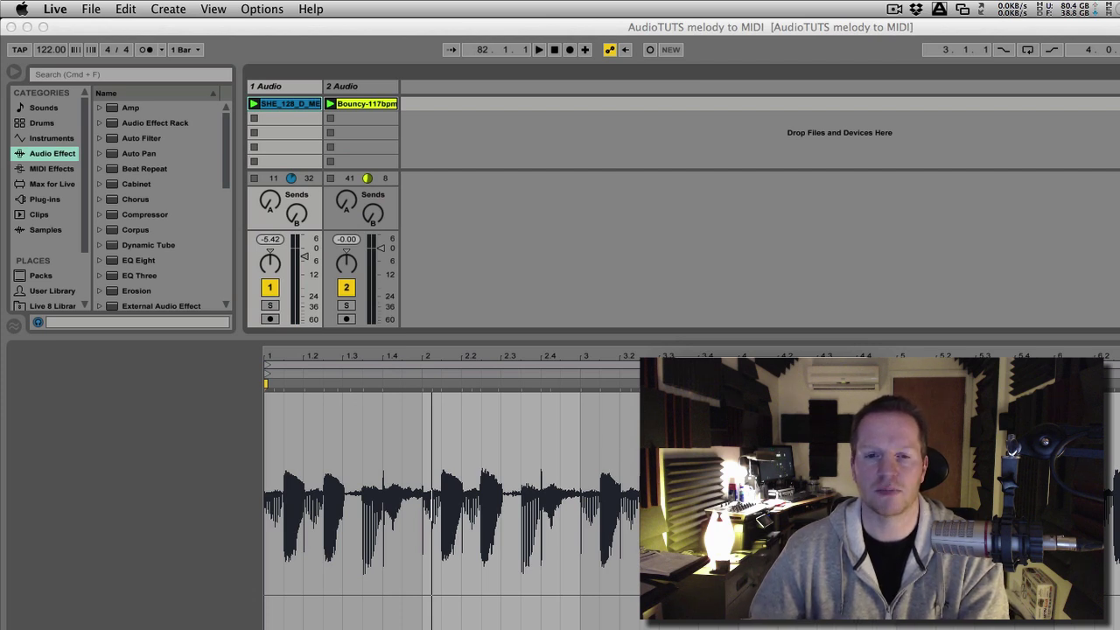
{"action": "left_click", "coordinate": [637, 385]}
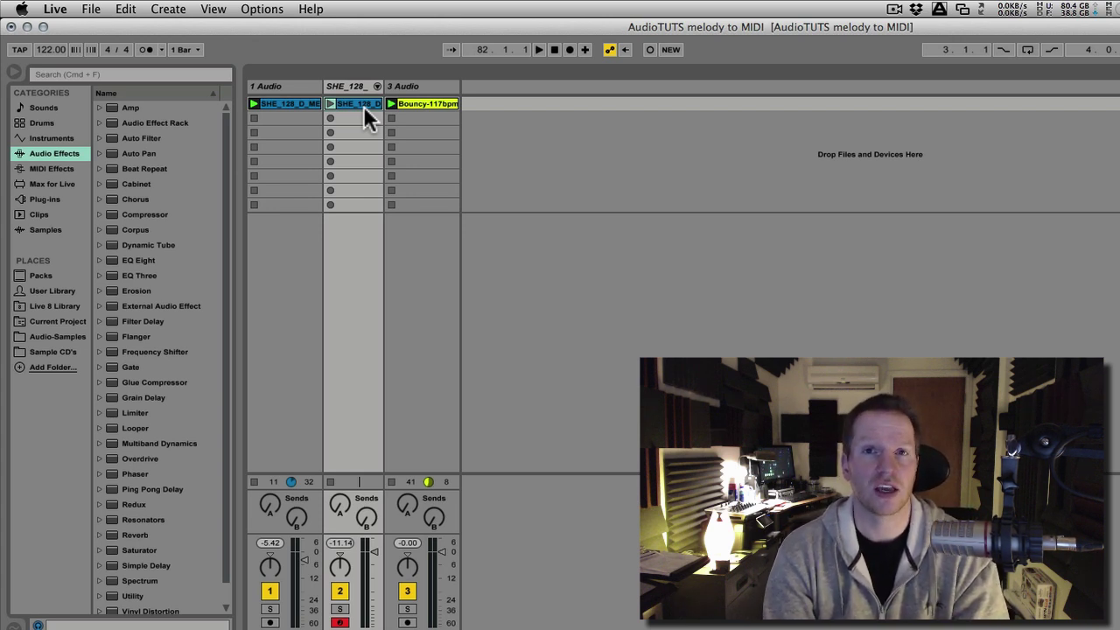
{"action": "key", "text": "super+c"}
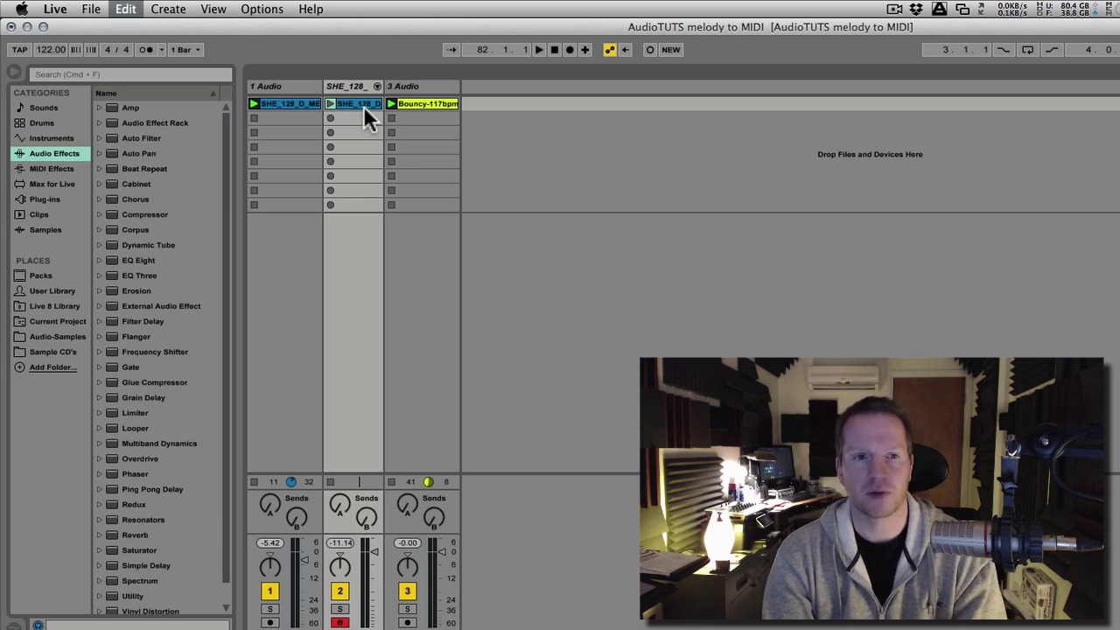
{"action": "key", "text": "Delete"}
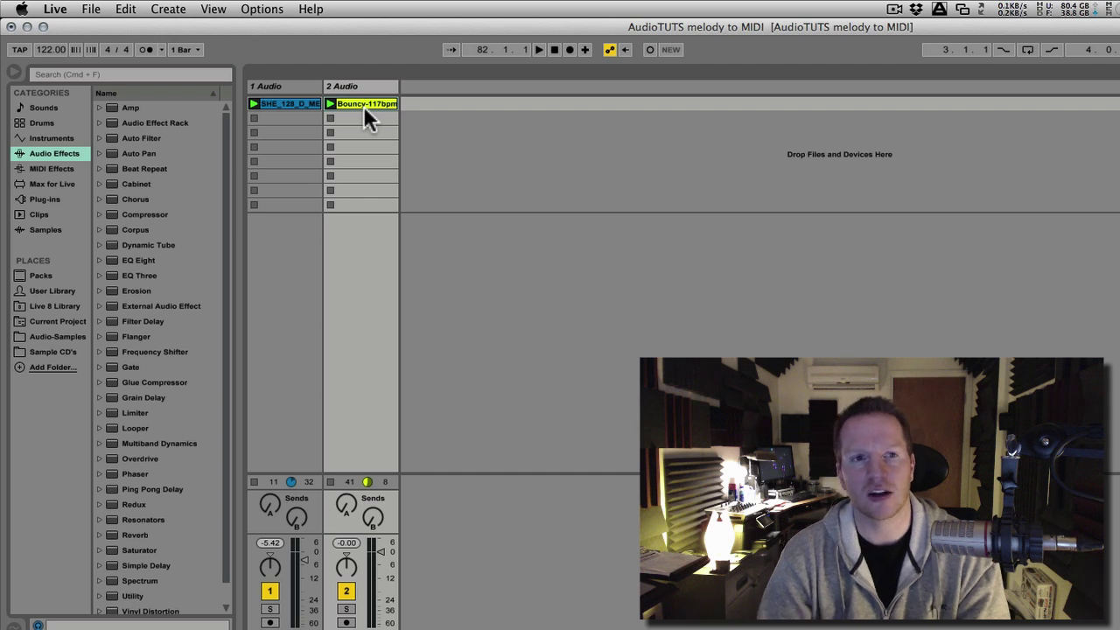
{"action": "right_click", "coordinate": [298, 100]}
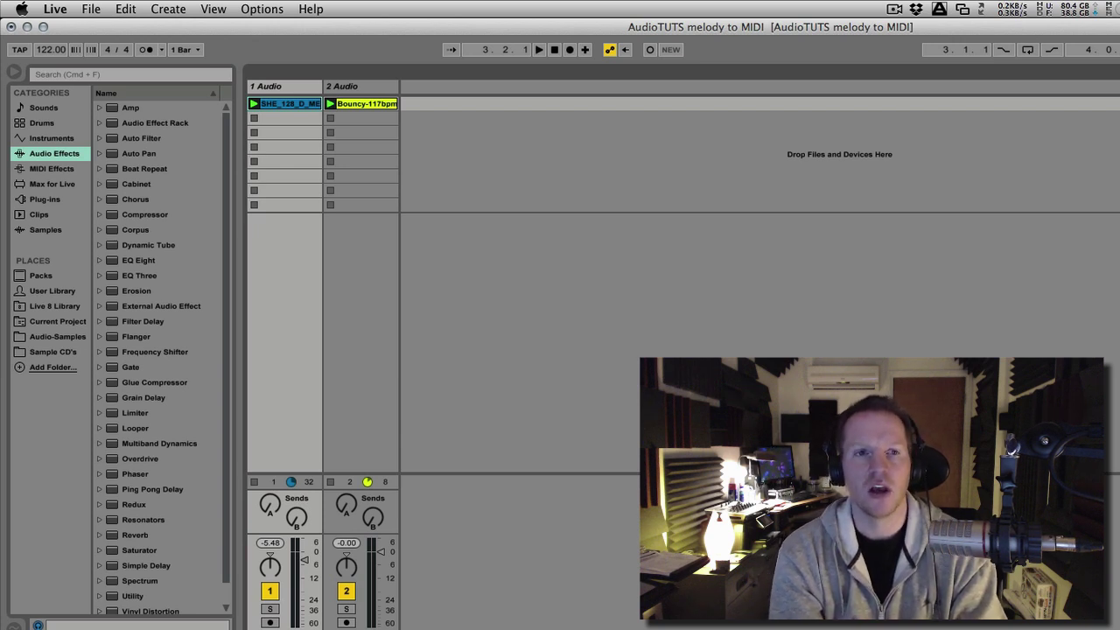
Start playback with only the SHE_128 melody track active and the Bouncy-117bpm track muted.
{"action": "key", "text": "space"}
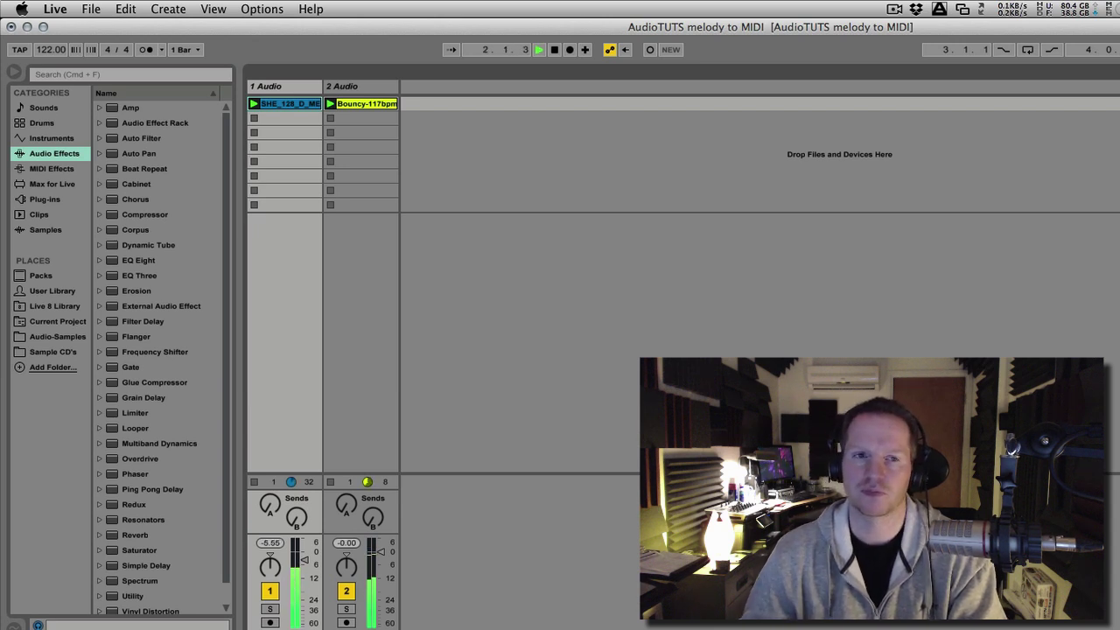
{"action": "left_click", "coordinate": [347, 592]}
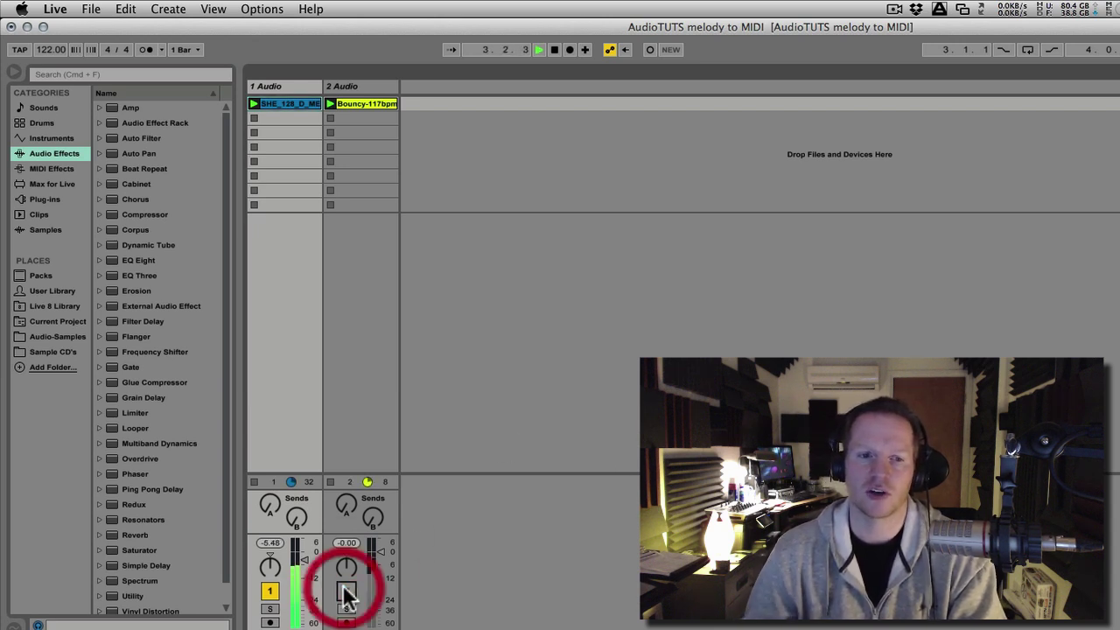
{"action": "left_click", "coordinate": [271, 591]}
{"action": "left_click", "coordinate": [347, 591]}
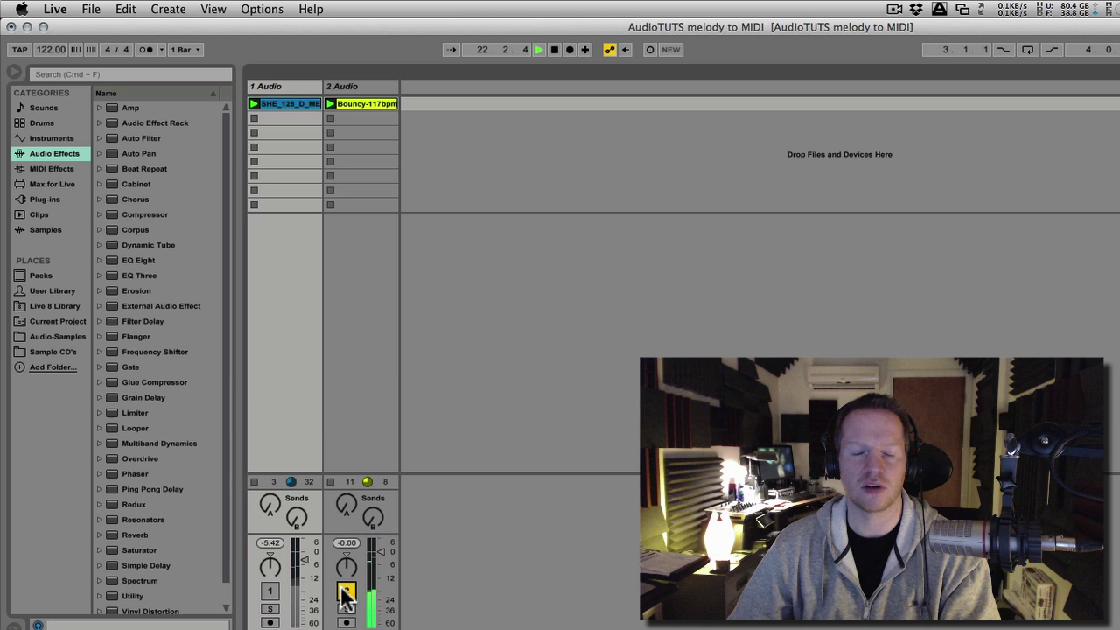
{"action": "left_click", "coordinate": [346, 592]}
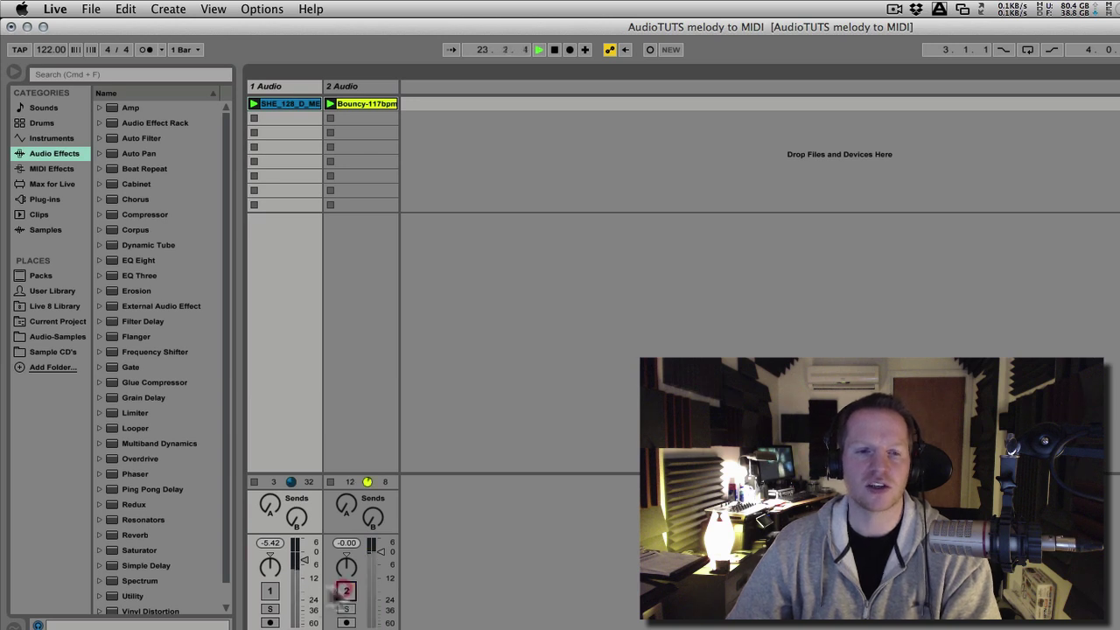
{"action": "left_click", "coordinate": [269, 593]}
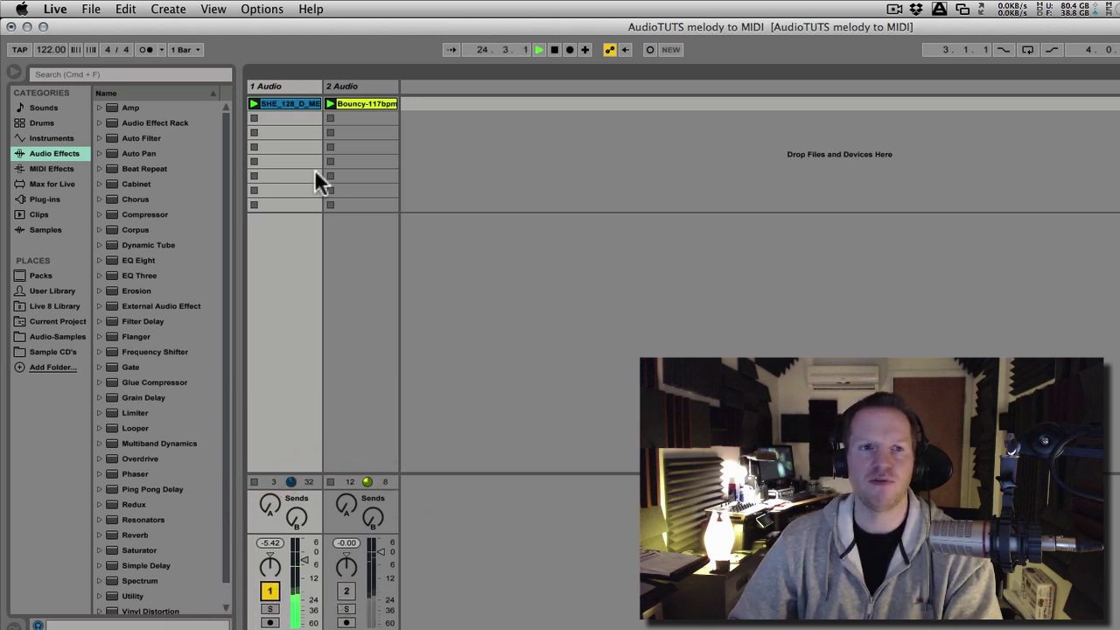
Convert the melody clip to a new MIDI track, mute the original audio, and launch the MIDI clip.
{"action": "right_click", "coordinate": [291, 102]}
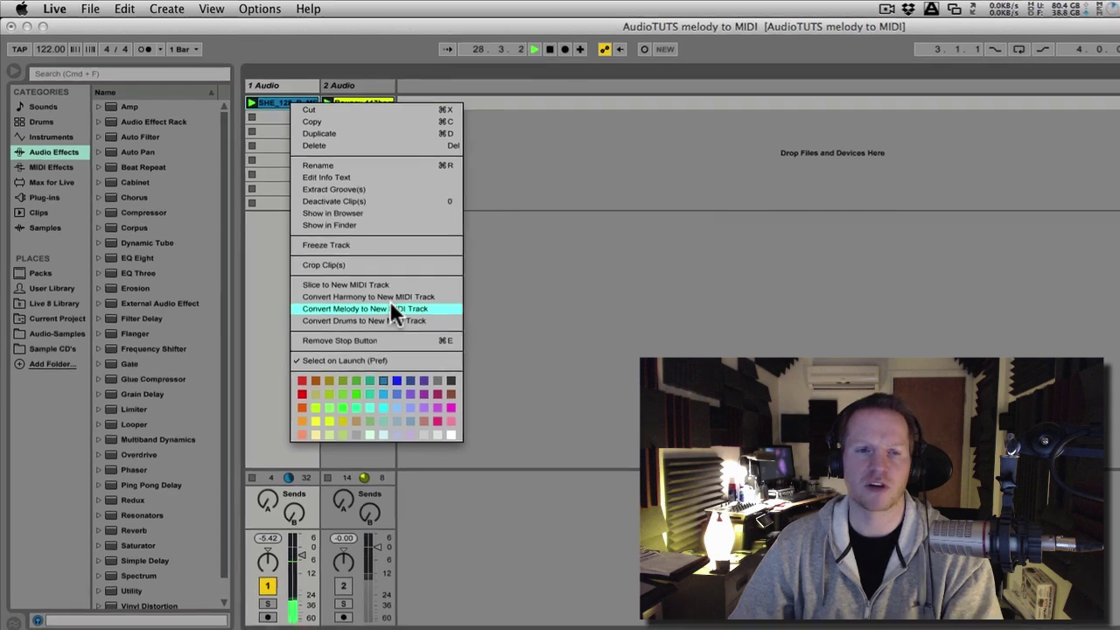
{"action": "left_click", "coordinate": [395, 311]}
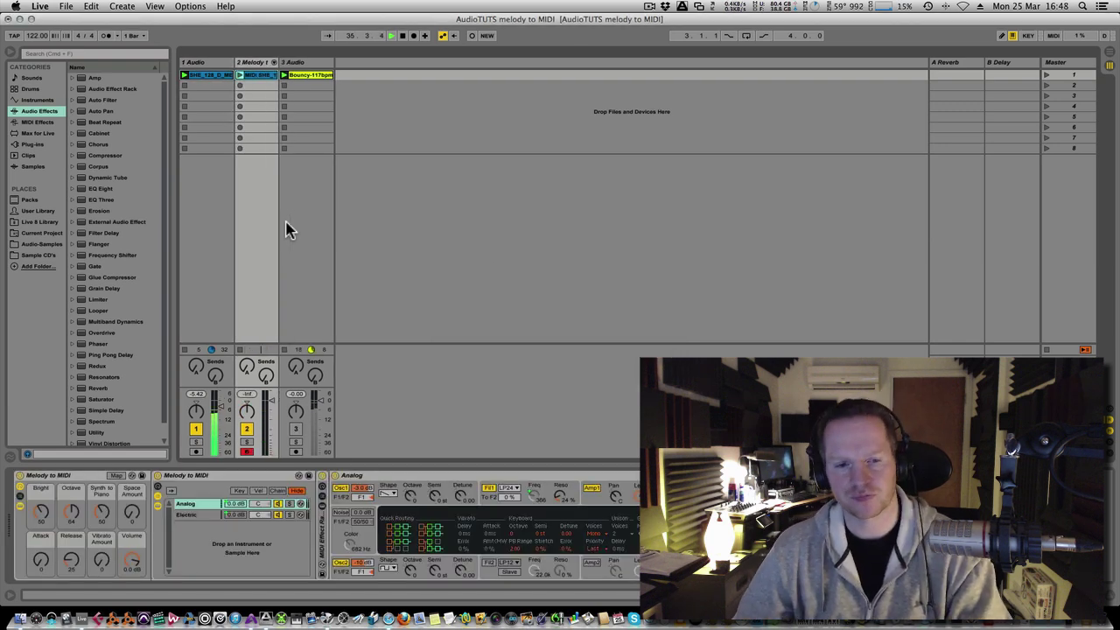
{"action": "left_click", "coordinate": [196, 429]}
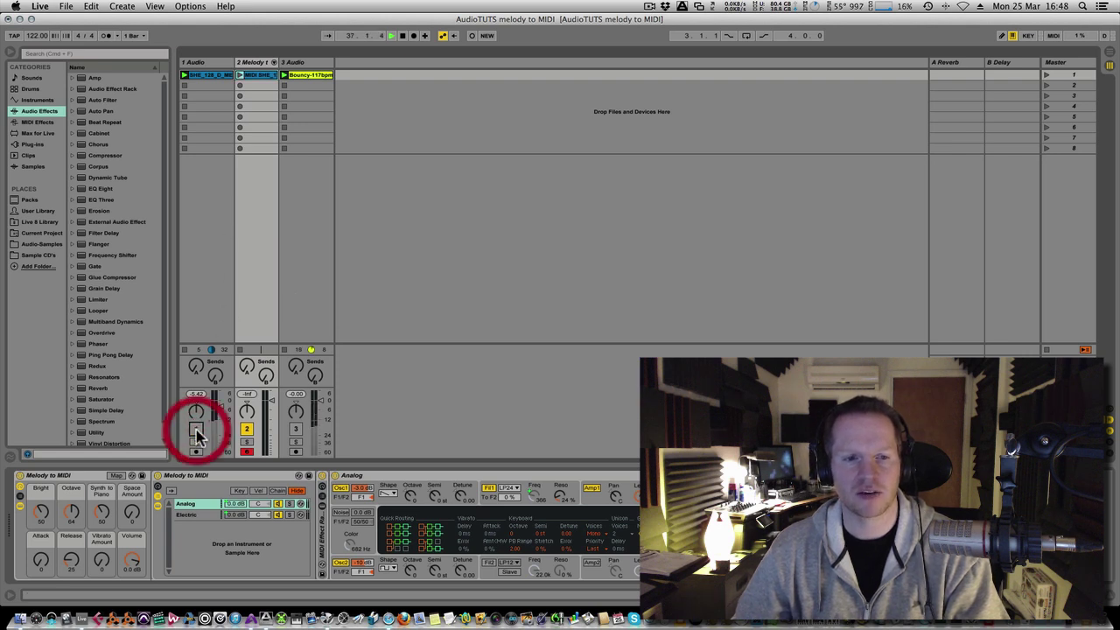
{"action": "left_click", "coordinate": [239, 75]}
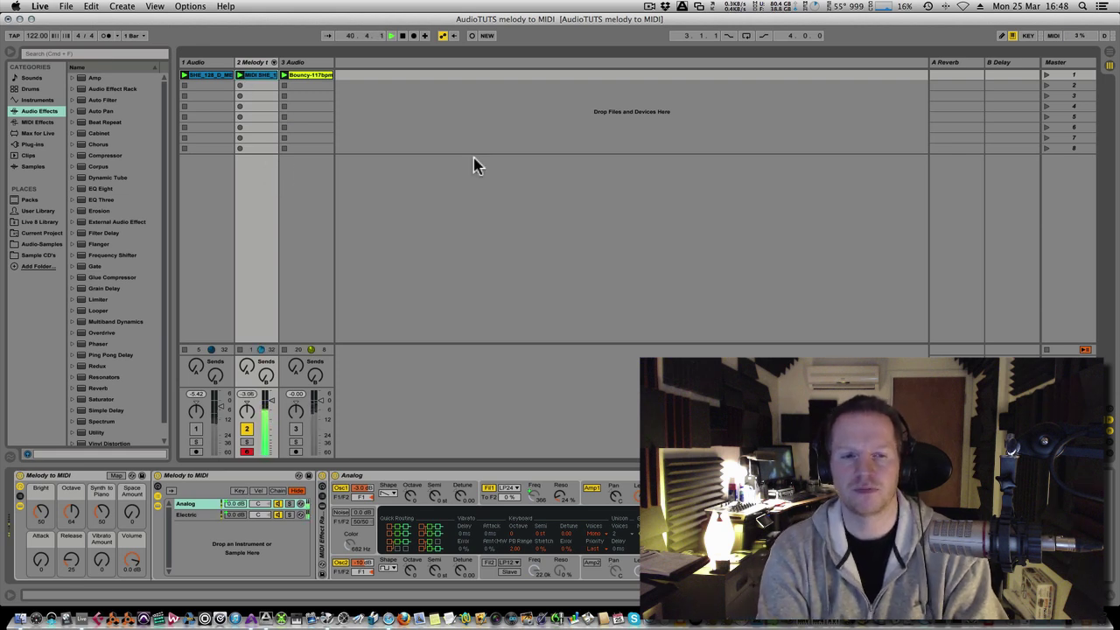
In the converted clip's piano roll, draw a new low A#0 note at bar 6.
{"action": "double_click", "coordinate": [265, 75]}
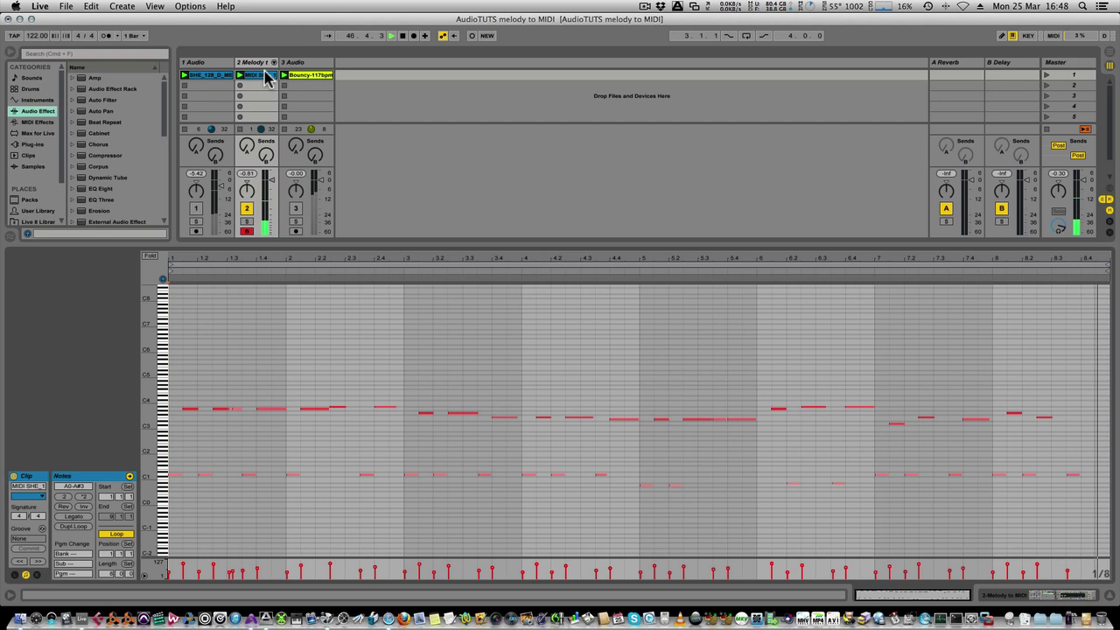
{"action": "key", "text": "space"}
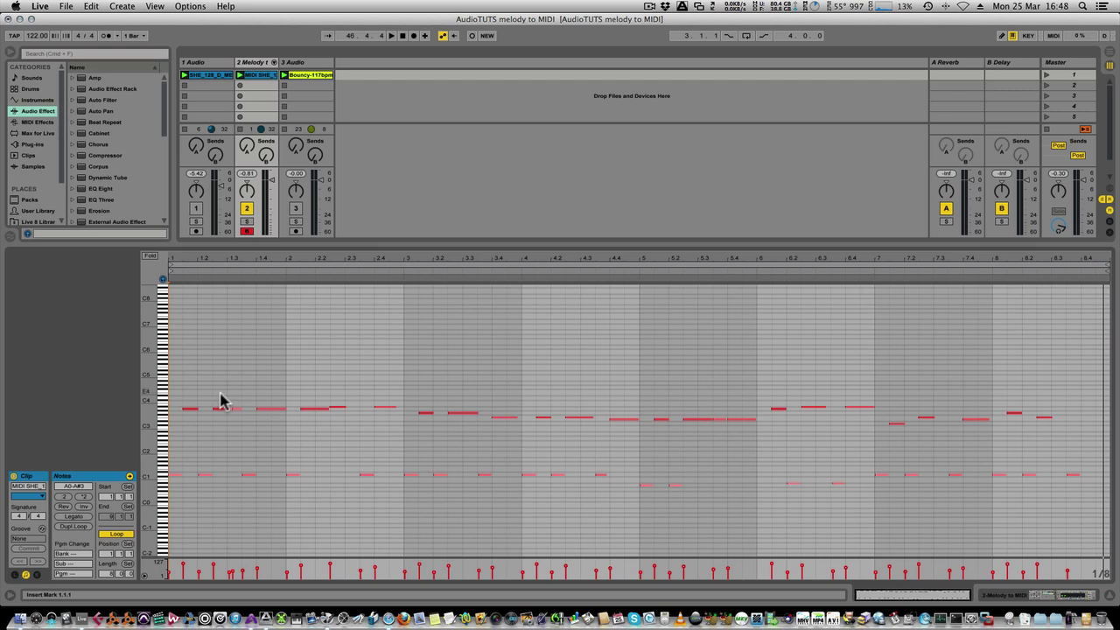
{"action": "left_click", "coordinate": [235, 416]}
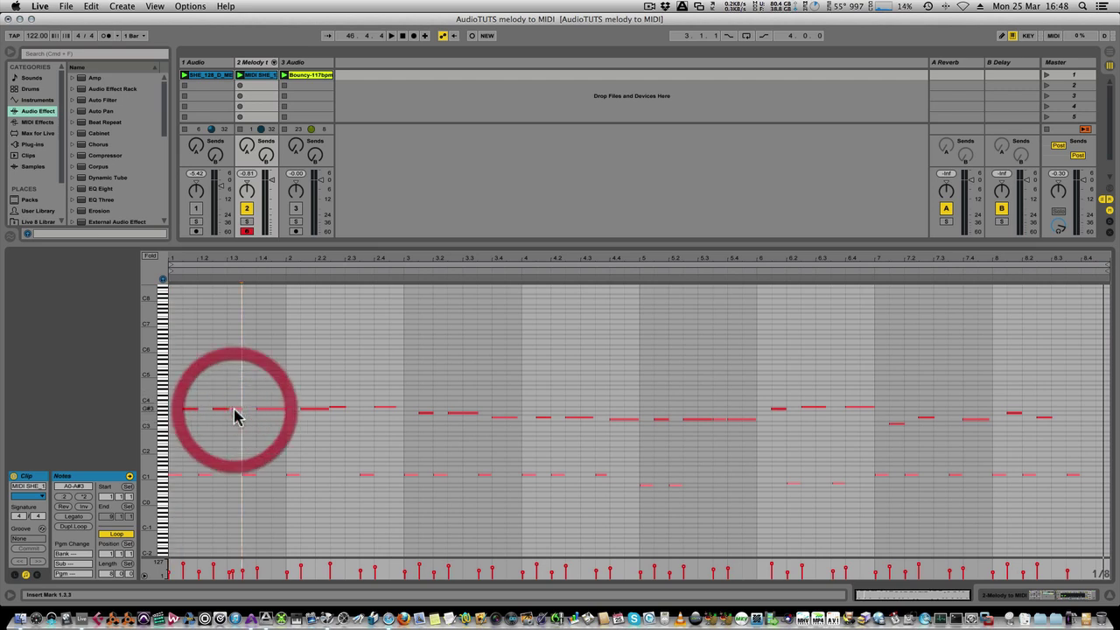
{"action": "left_click", "coordinate": [230, 407]}
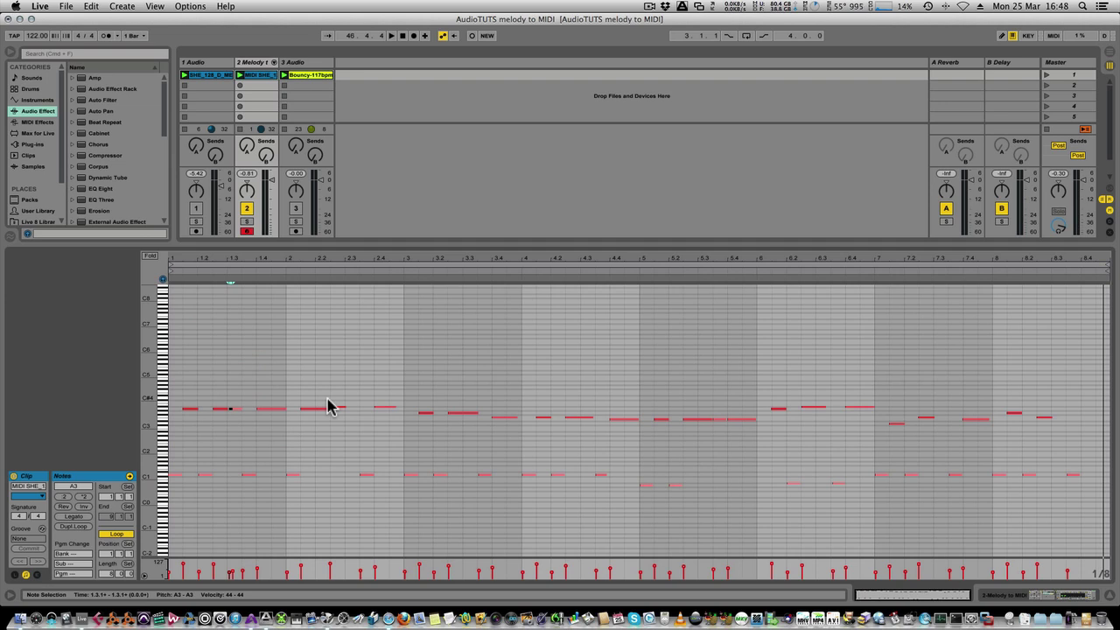
{"action": "left_click", "coordinate": [719, 442]}
{"action": "left_click_drag", "start_coordinate": [719, 442], "coordinate": [722, 487]}
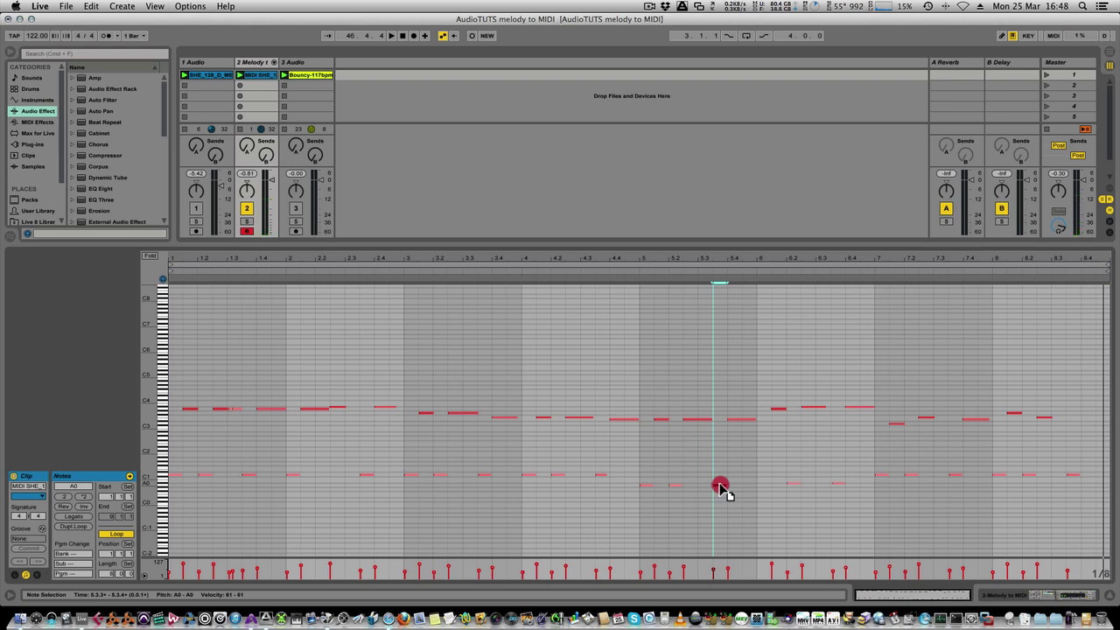
{"action": "key", "text": "super+z"}
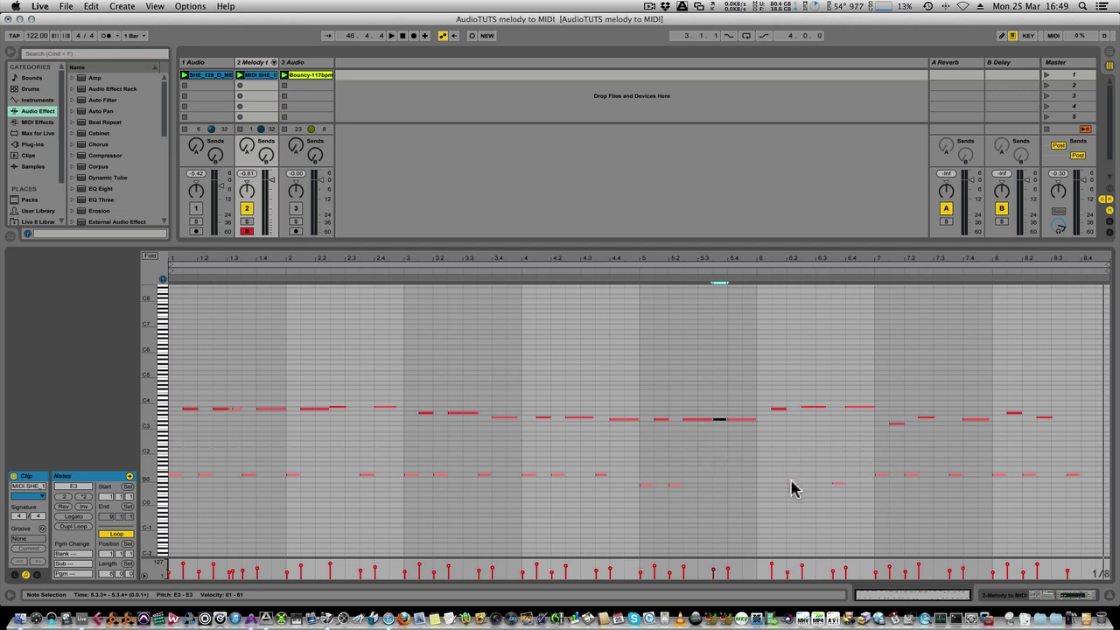
{"action": "left_click_drag", "start_coordinate": [790, 481], "coordinate": [763, 482]}
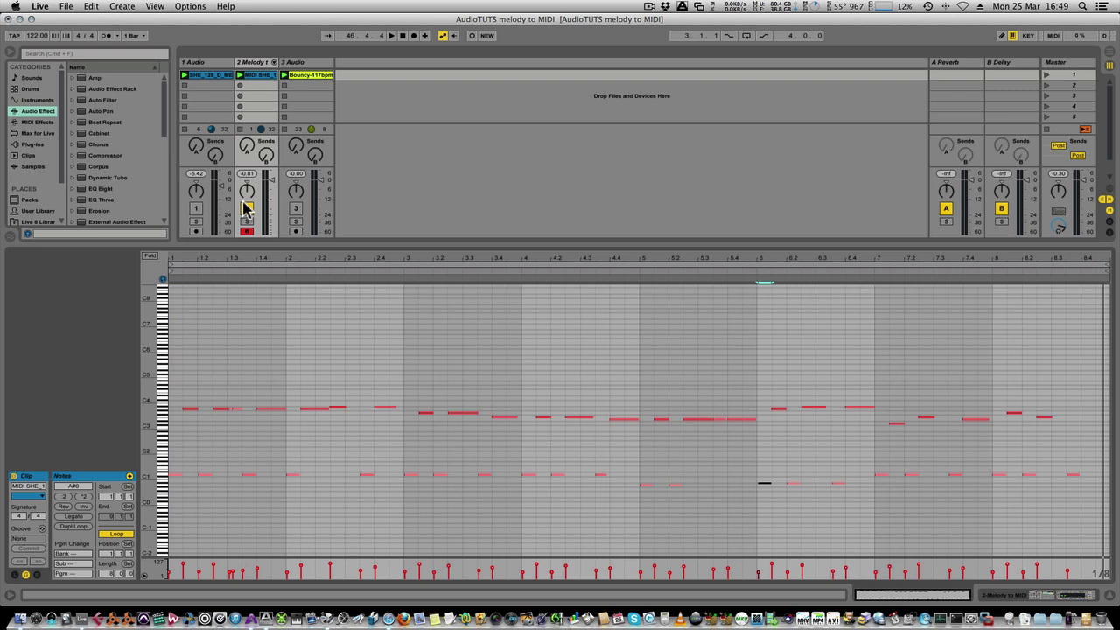
Play the edited clip and show the Melody 1 track's Melody to MIDI rack and Analog synth.
{"action": "key", "text": "space"}
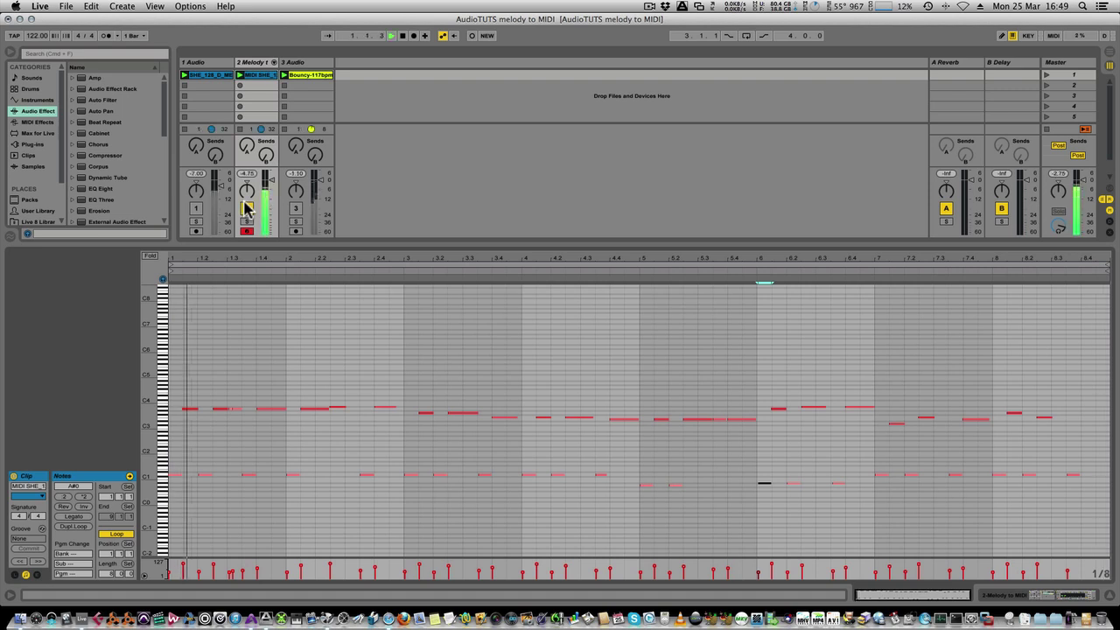
{"action": "left_click", "coordinate": [254, 64]}
{"action": "left_click", "coordinate": [254, 64]}
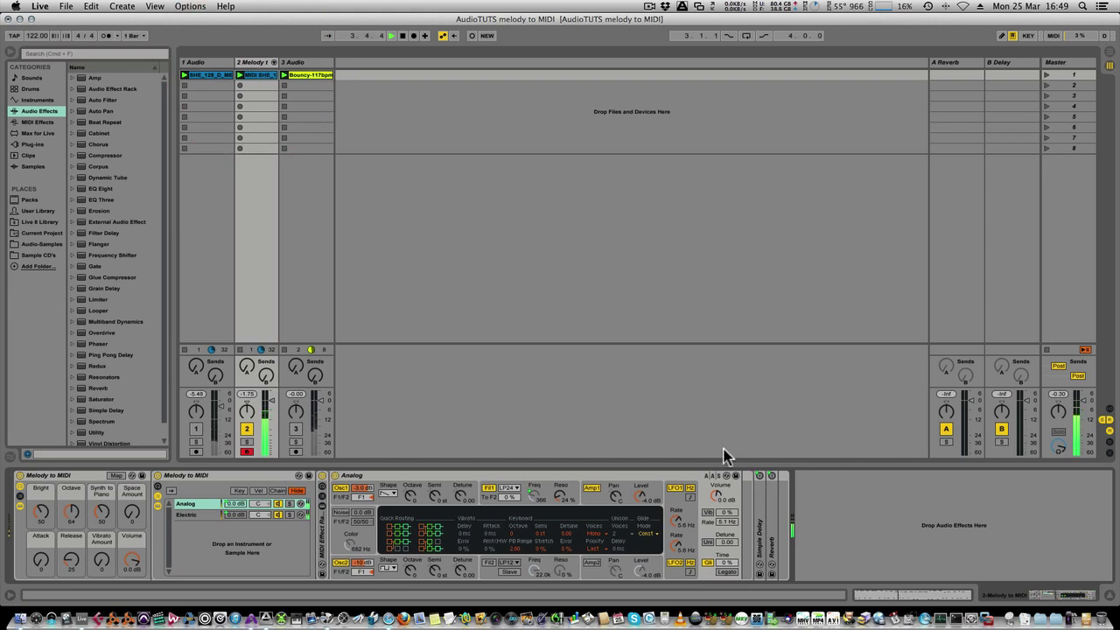
Hot-swap Analog for the Noise Wind Lead preset after auditioning Synth Lead presets, then unmute track 1.
{"action": "left_click", "coordinate": [725, 475]}
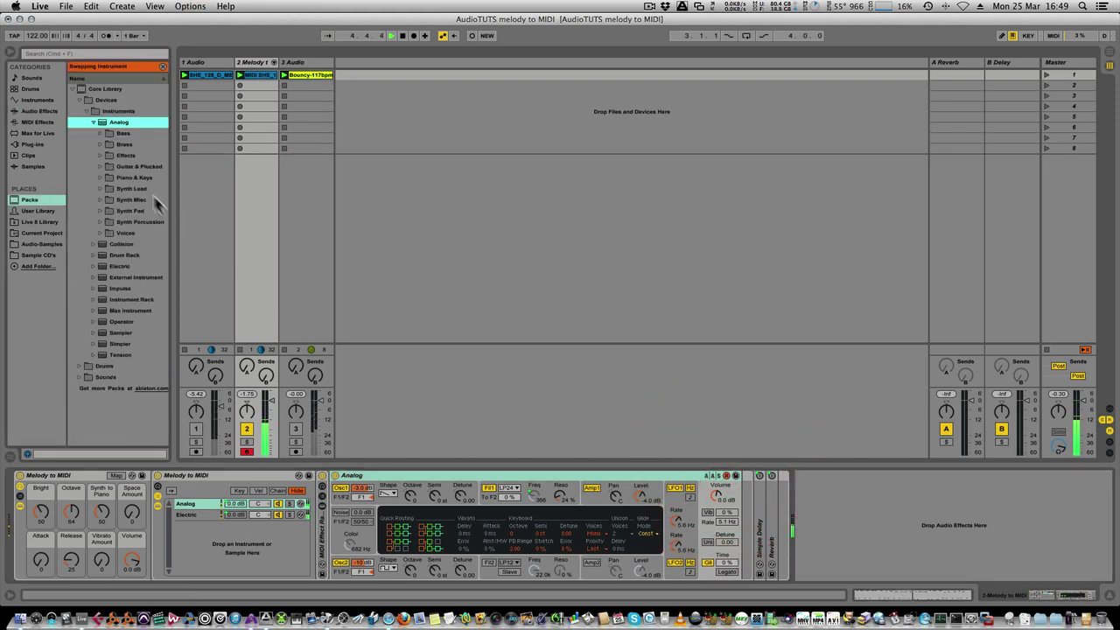
{"action": "left_click", "coordinate": [101, 188]}
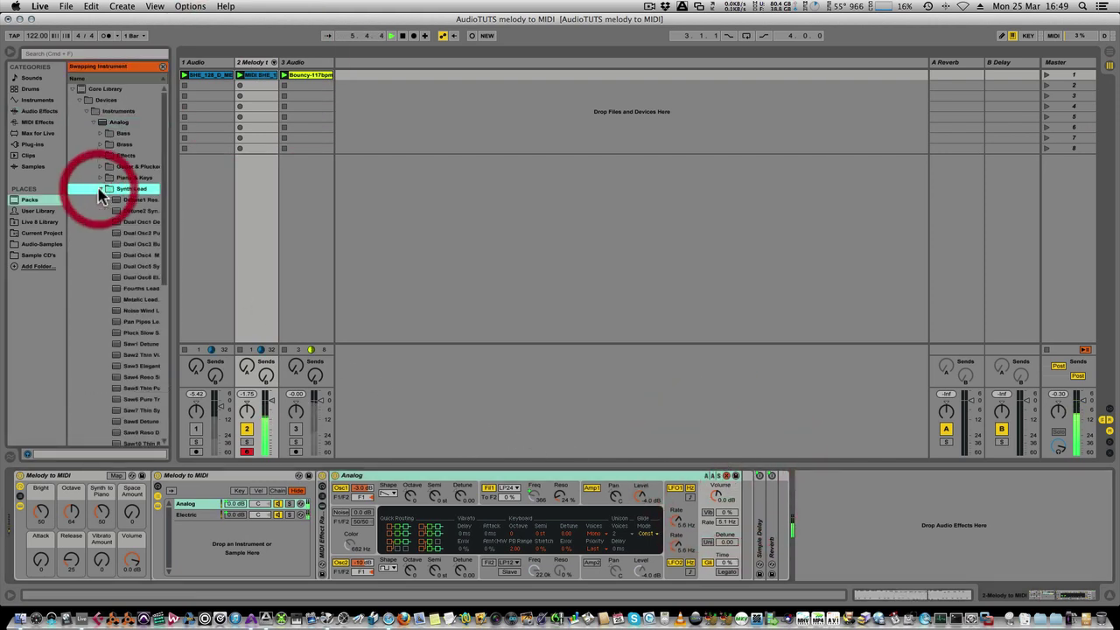
{"action": "left_click", "coordinate": [131, 279]}
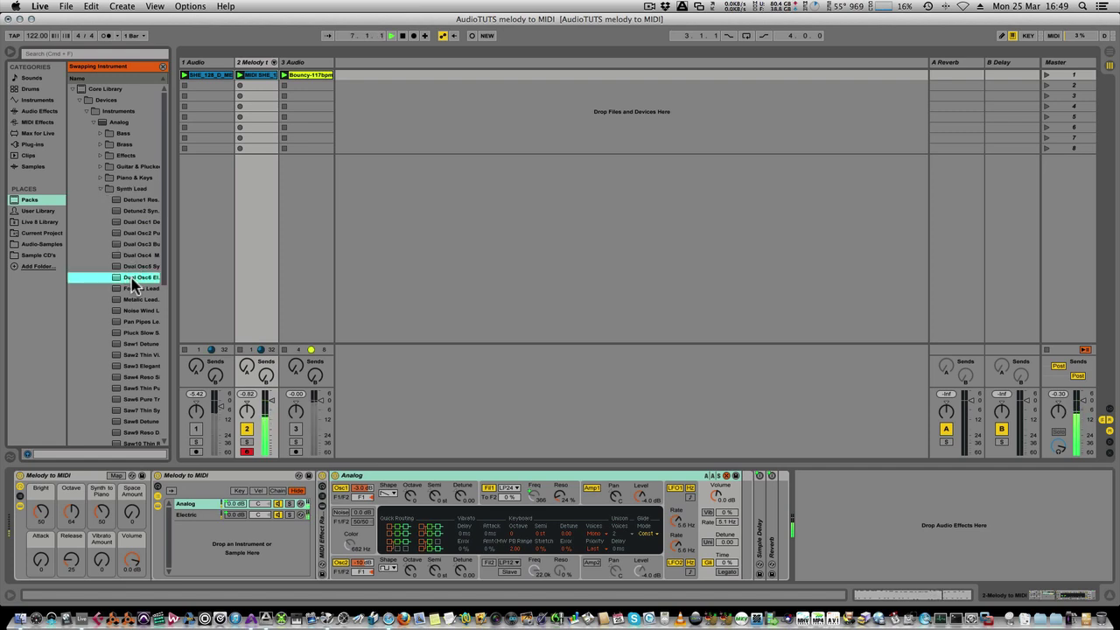
{"action": "left_click", "coordinate": [130, 299]}
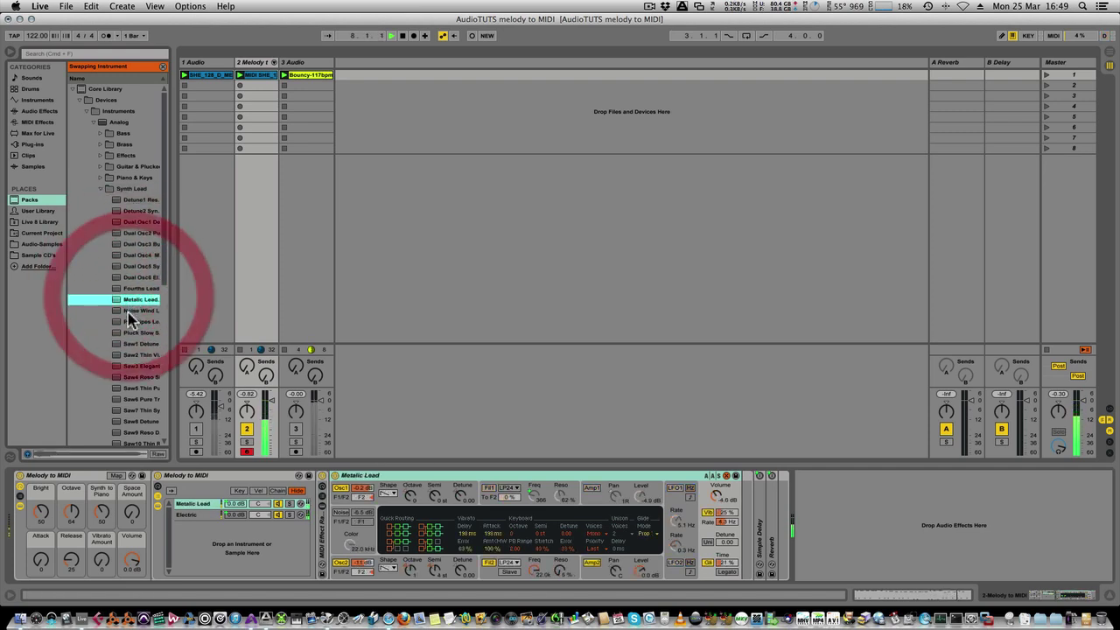
{"action": "left_click", "coordinate": [128, 311]}
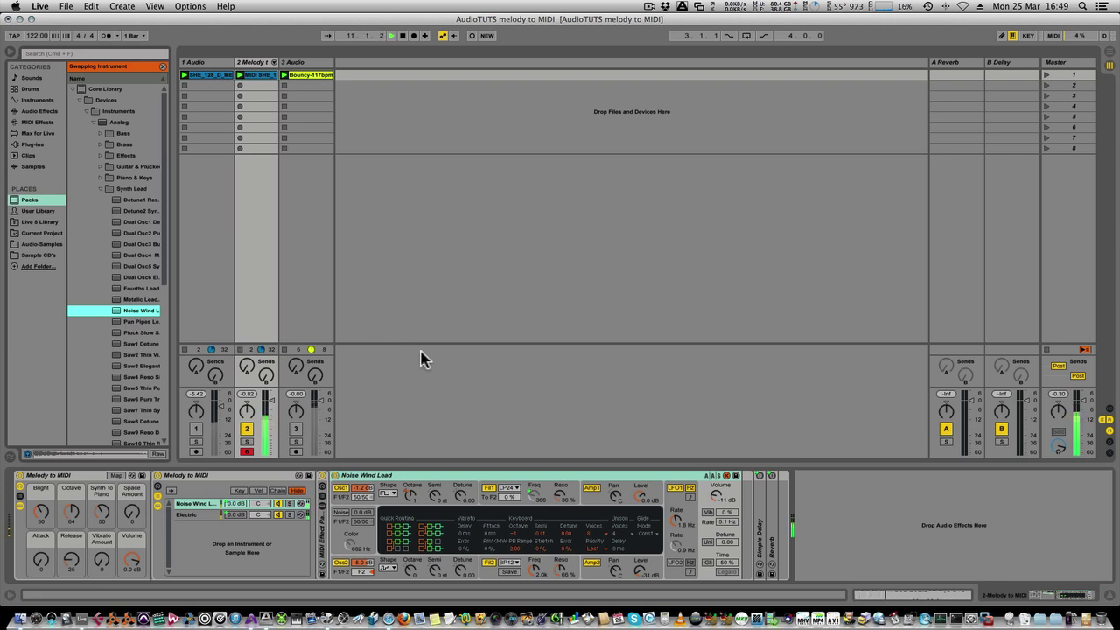
{"action": "left_click", "coordinate": [198, 430]}
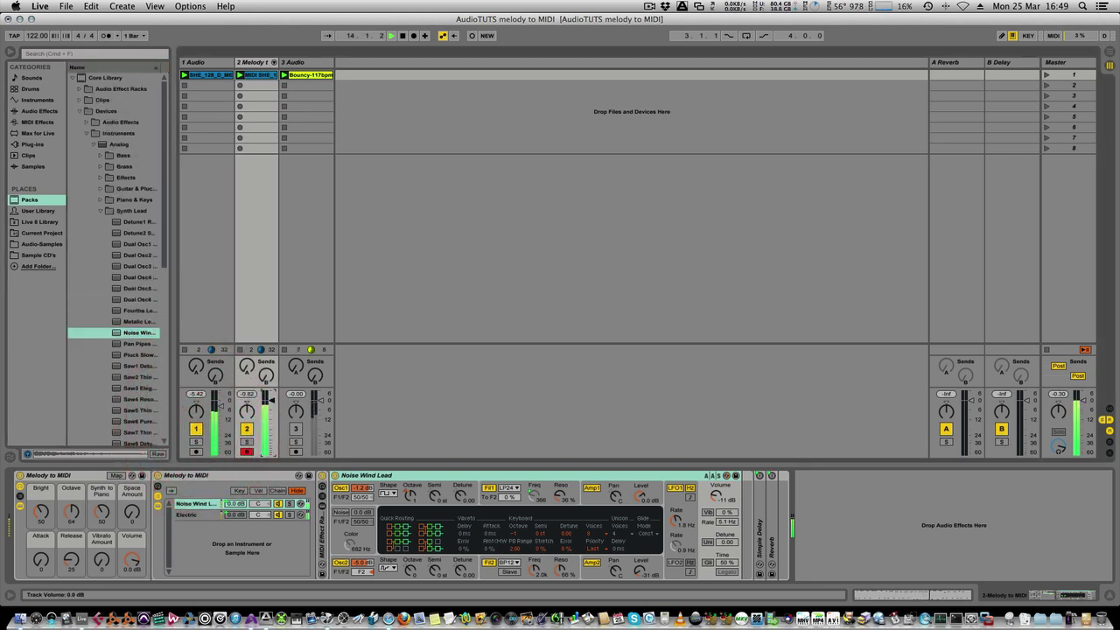
Raise the rack's Octave, set Bright to 87, adjust Synth to Piano, and add more Space.
{"action": "left_click_drag", "start_coordinate": [271, 399], "coordinate": [270, 409]}
{"action": "mouse_move", "coordinate": [71, 513]}
{"action": "left_mouse_down"}
{"action": "mouse_move", "coordinate": [71, 498]}
{"action": "mouse_move", "coordinate": [71, 512]}
{"action": "left_mouse_up"}
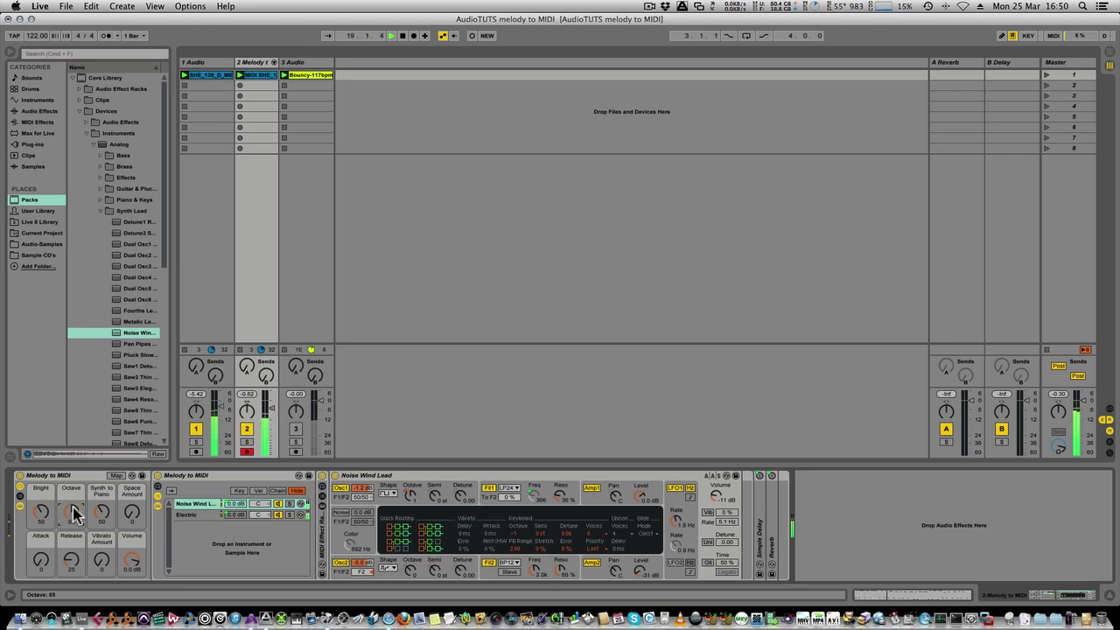
{"action": "left_click_drag", "start_coordinate": [42, 518], "coordinate": [41, 487]}
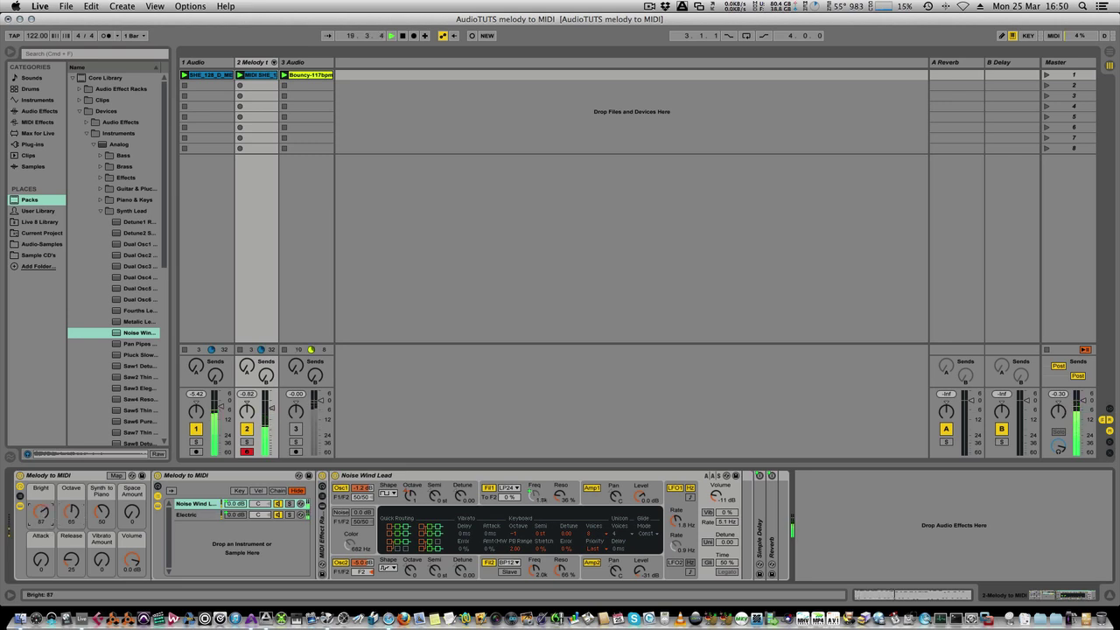
{"action": "left_click", "coordinate": [102, 512]}
{"action": "left_click_drag", "start_coordinate": [131, 513], "coordinate": [131, 445]}
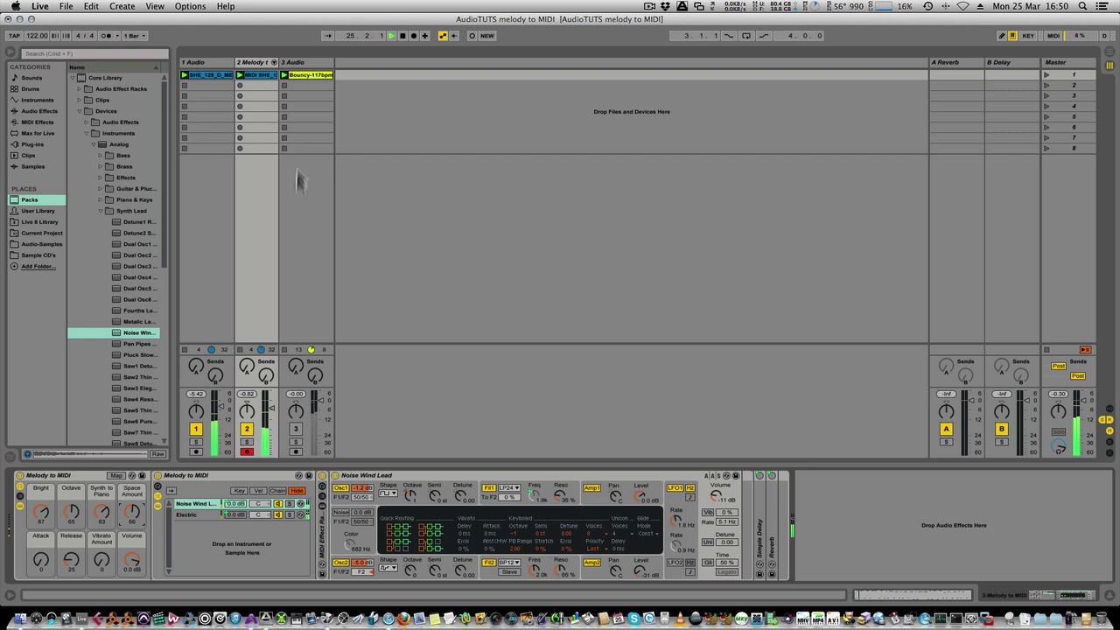
Unmute track 3, keep track 1 on, and lower the Melody to MIDI track's volume fader.
{"action": "left_click", "coordinate": [295, 428]}
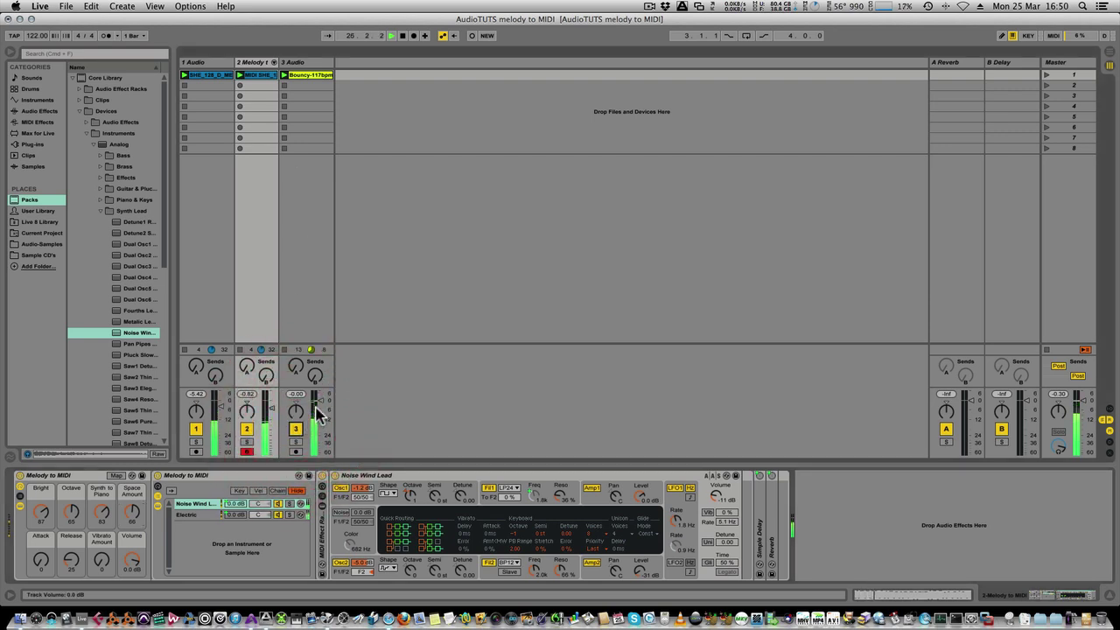
{"action": "left_click", "coordinate": [196, 429]}
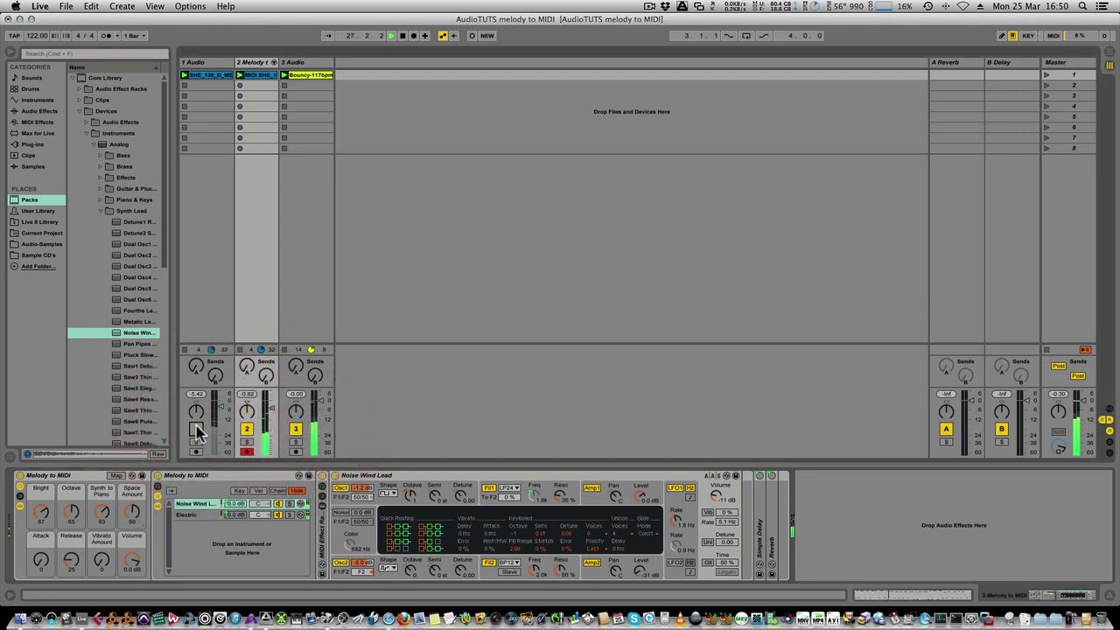
{"action": "left_click", "coordinate": [196, 428]}
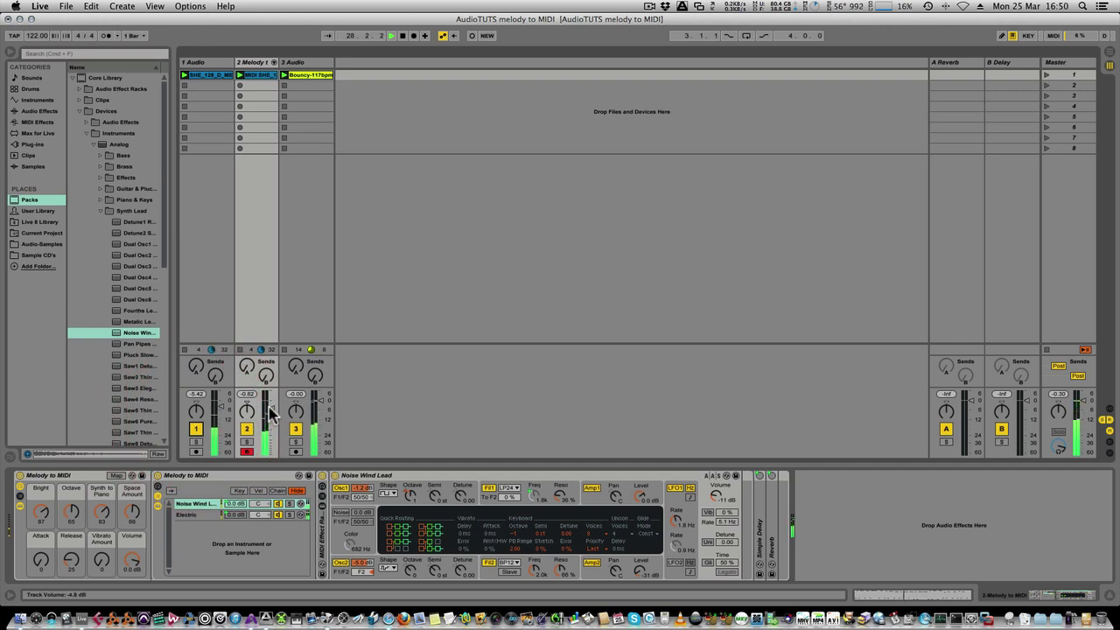
{"action": "left_click_drag", "start_coordinate": [270, 453], "coordinate": [272, 410]}
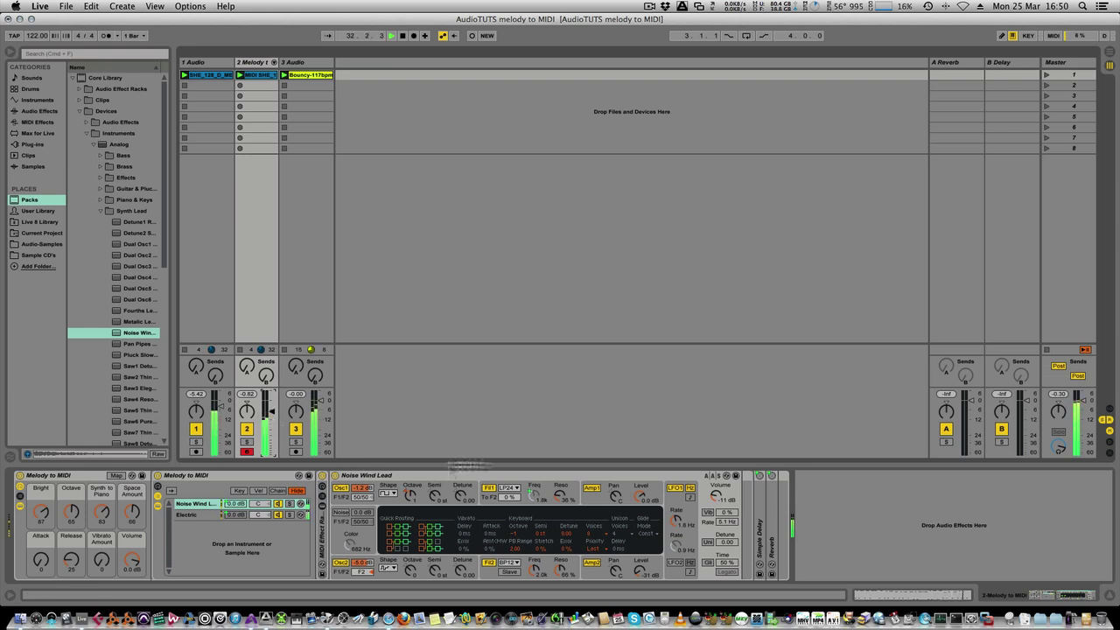
Hot-swap the lead sound to the Saw1 Detune Sync Lead preset from the Synth Lead folder.
{"action": "left_click", "coordinate": [725, 475]}
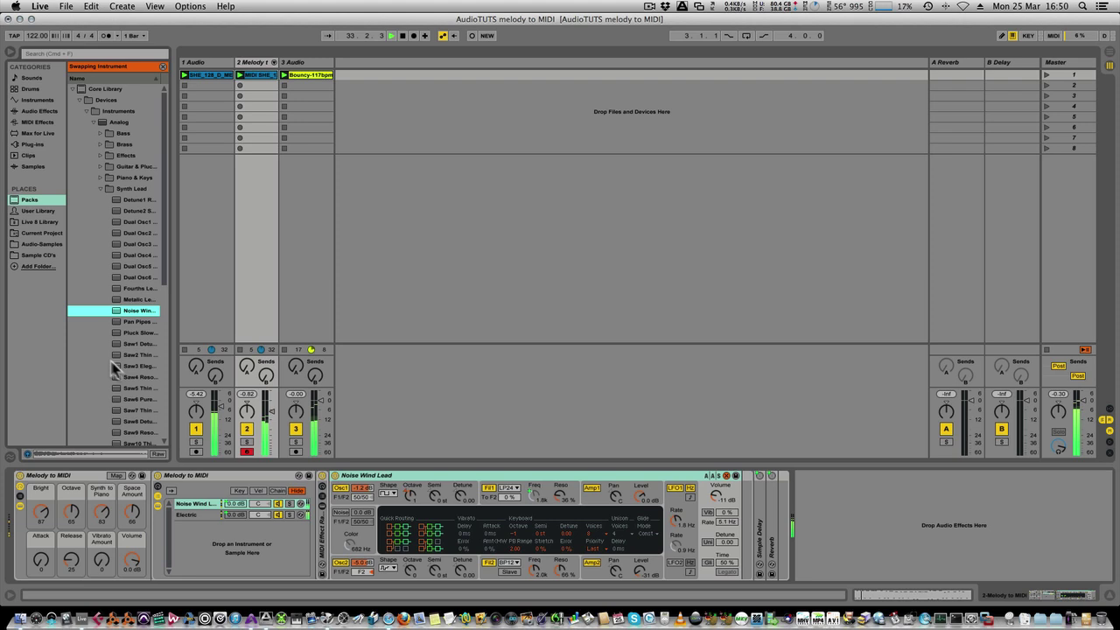
{"action": "double_click", "coordinate": [135, 346]}
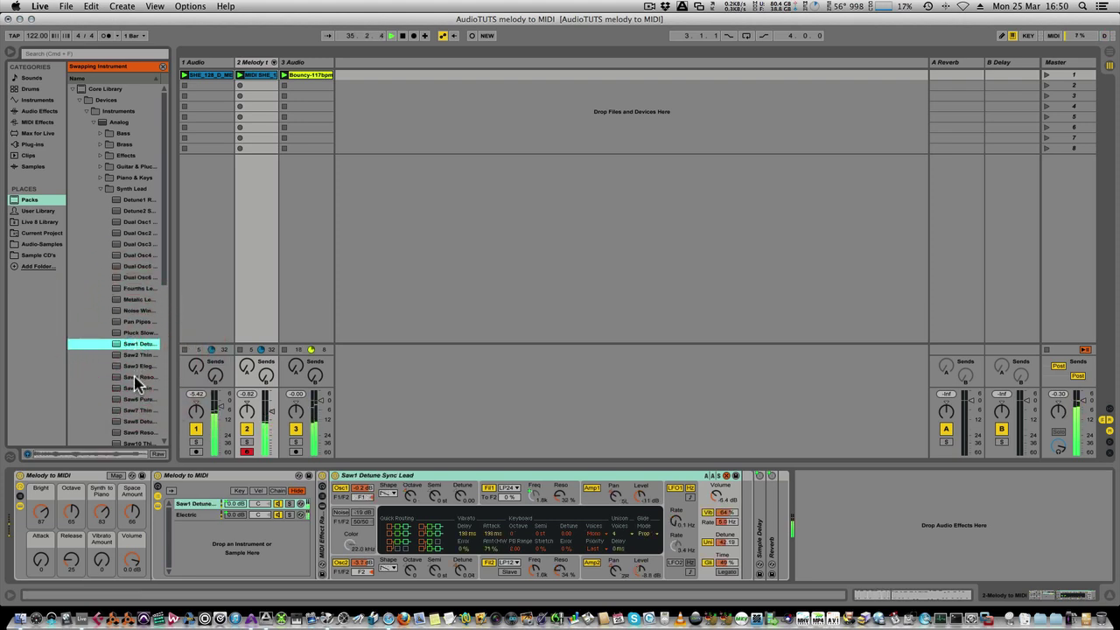
{"action": "left_click", "coordinate": [727, 476]}
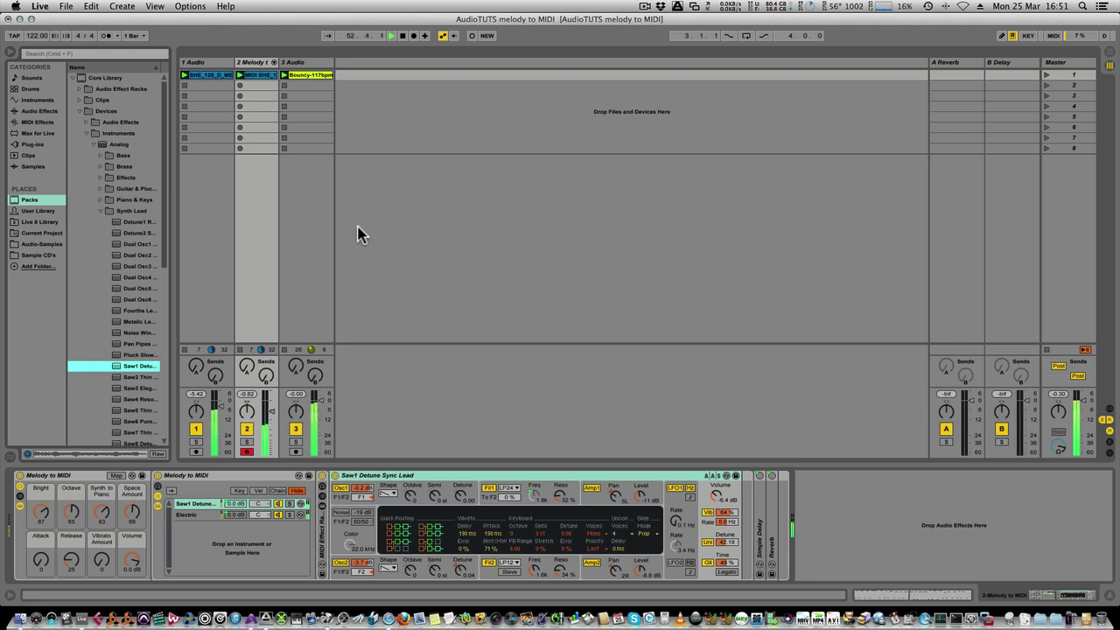
Convert the Bouncy-117bpm loop to a Drums to MIDI track, mute track 3, then launch and solo it.
{"action": "right_click", "coordinate": [303, 78]}
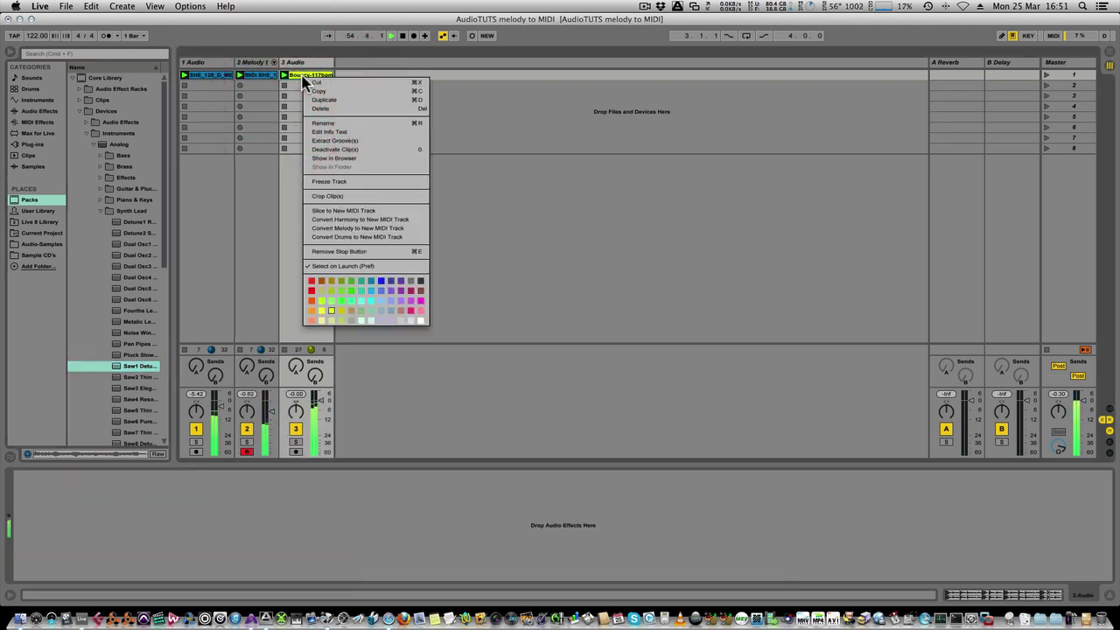
{"action": "left_click", "coordinate": [374, 229]}
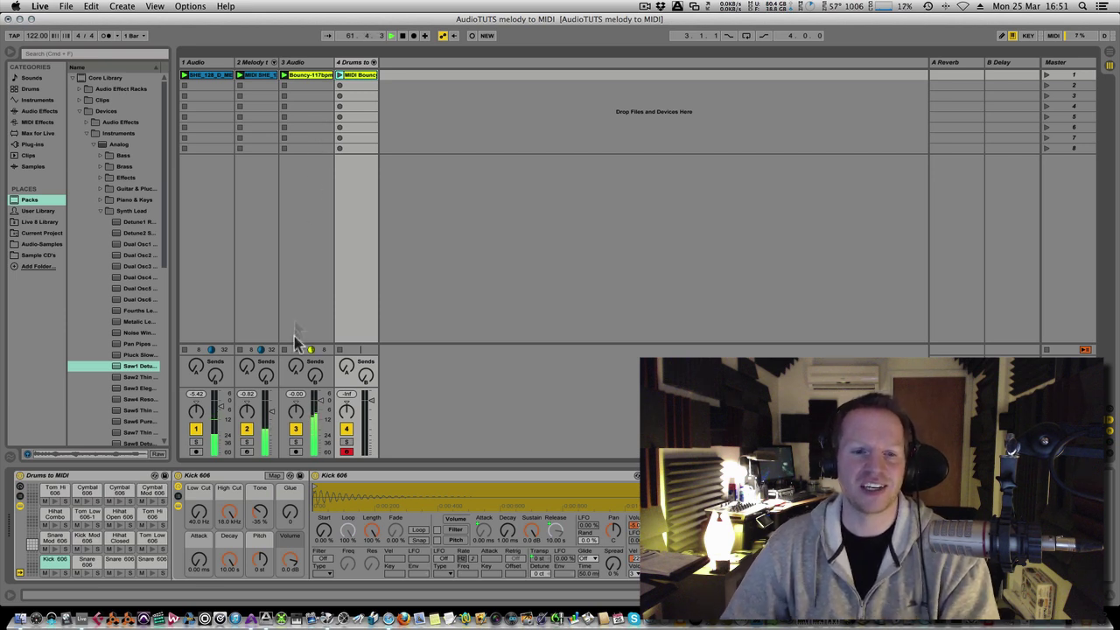
{"action": "left_click", "coordinate": [296, 429]}
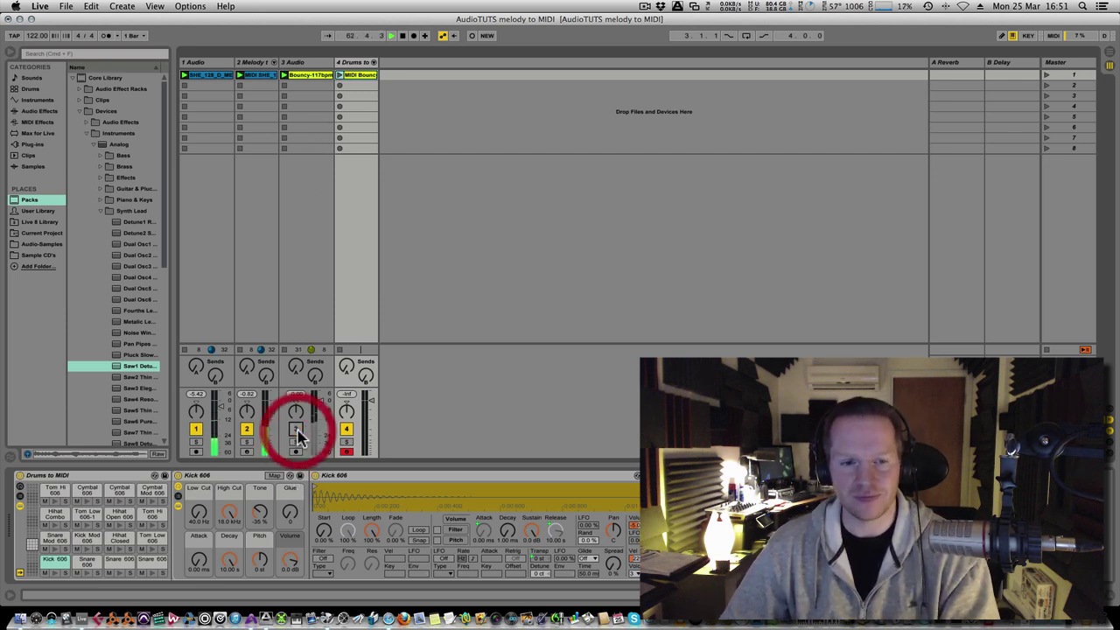
{"action": "left_click", "coordinate": [341, 77]}
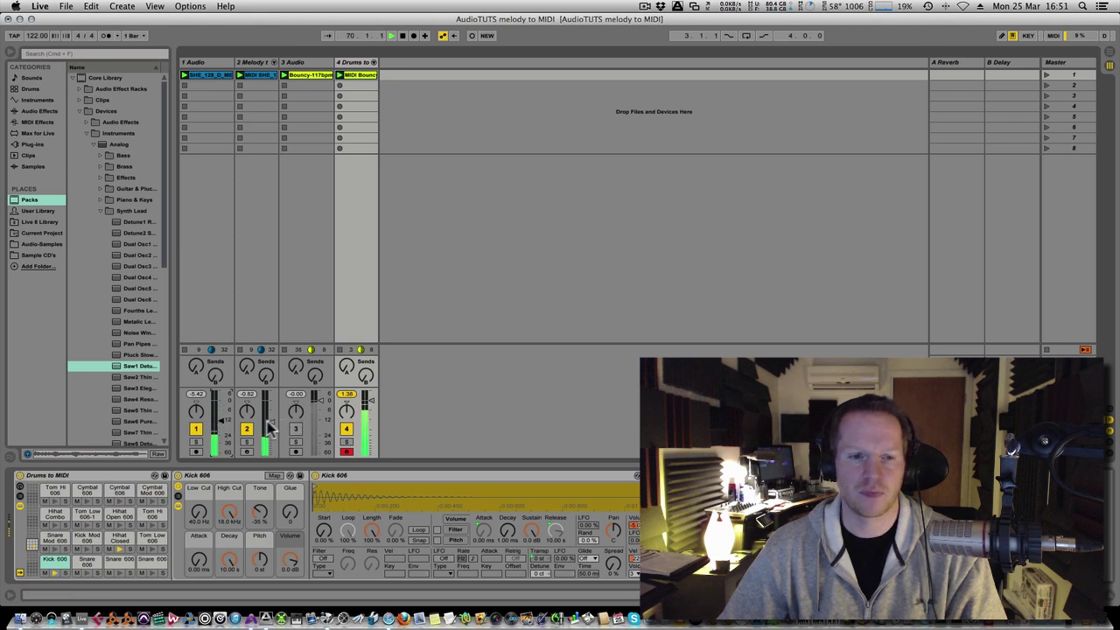
{"action": "left_click", "coordinate": [346, 444]}
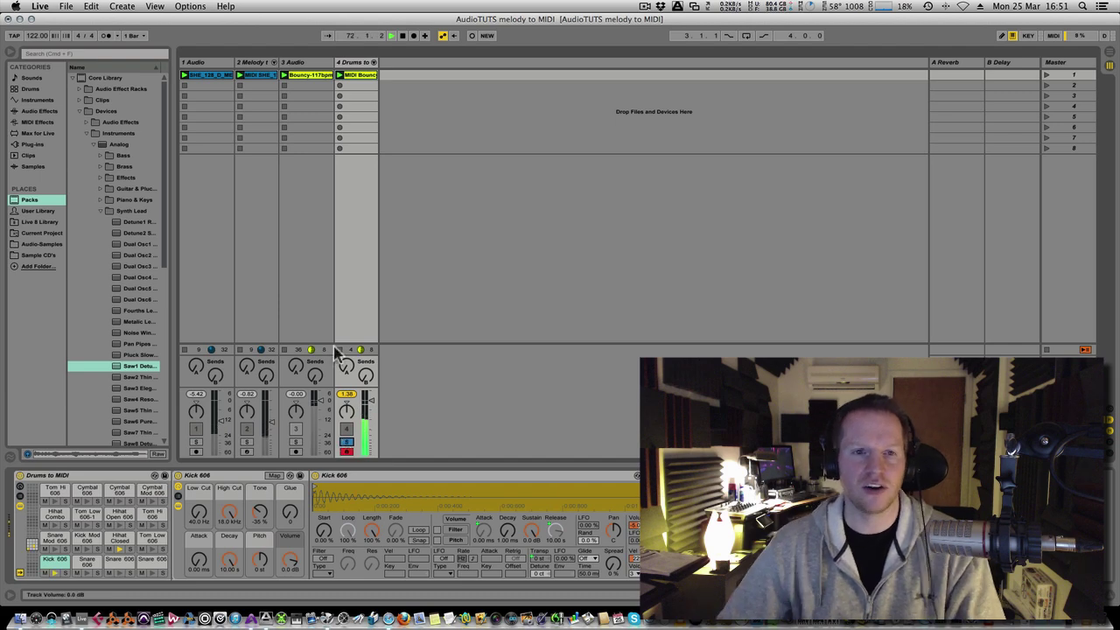
Open the MIDI Bouncy clip on track 4 to view its Kick, Snare and Hihat Closed 606 notes.
{"action": "double_click", "coordinate": [361, 77]}
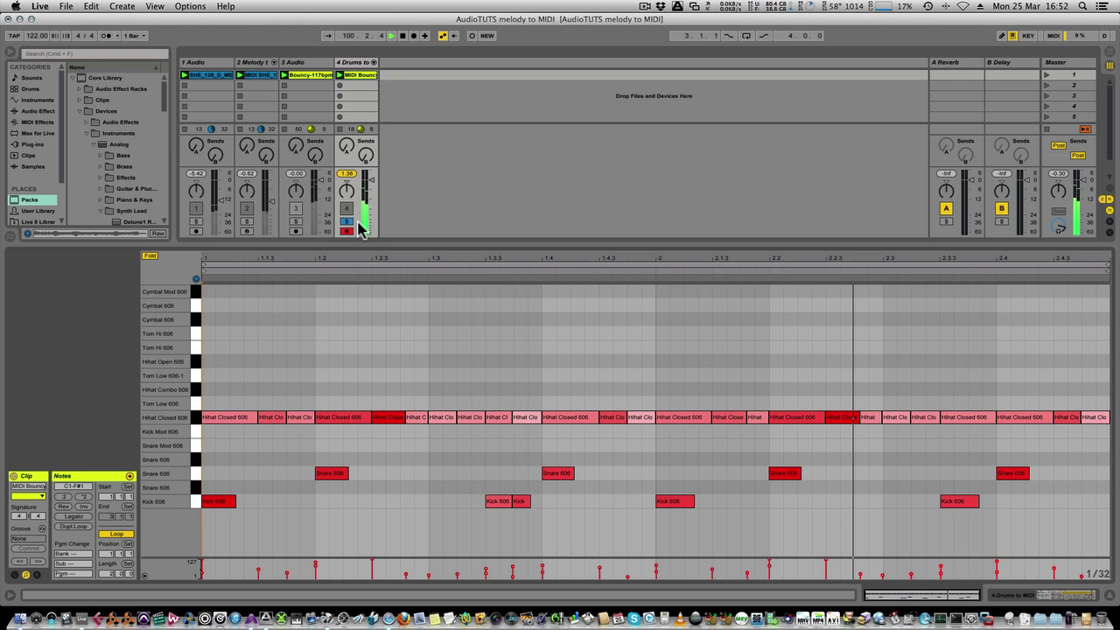
Unsolo the drum track, re-enable track 3, mute tracks 2 and 1, and raise the drum fader to about 1 dB.
{"action": "left_click", "coordinate": [297, 219]}
{"action": "left_click", "coordinate": [346, 223]}
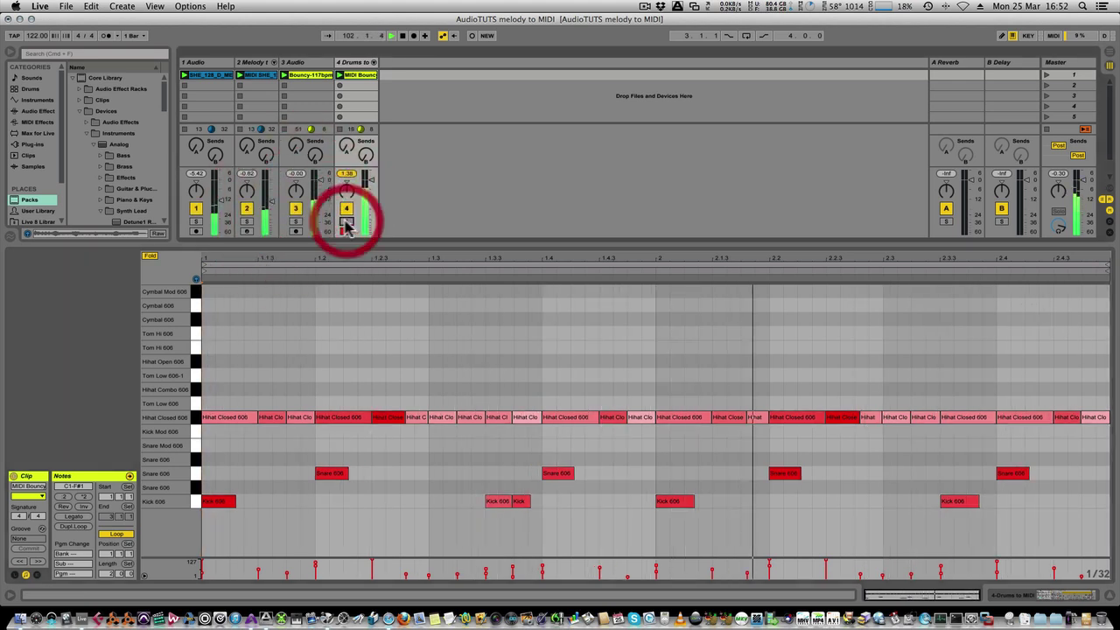
{"action": "left_click", "coordinate": [246, 208]}
{"action": "left_click", "coordinate": [196, 208]}
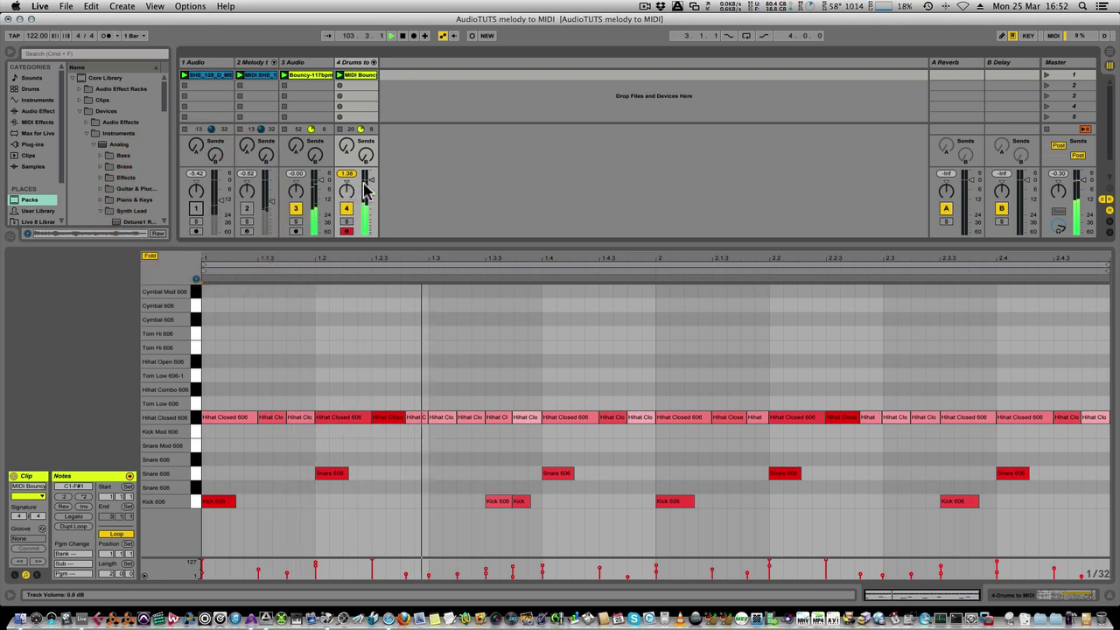
{"action": "left_click_drag", "start_coordinate": [372, 234], "coordinate": [371, 188]}
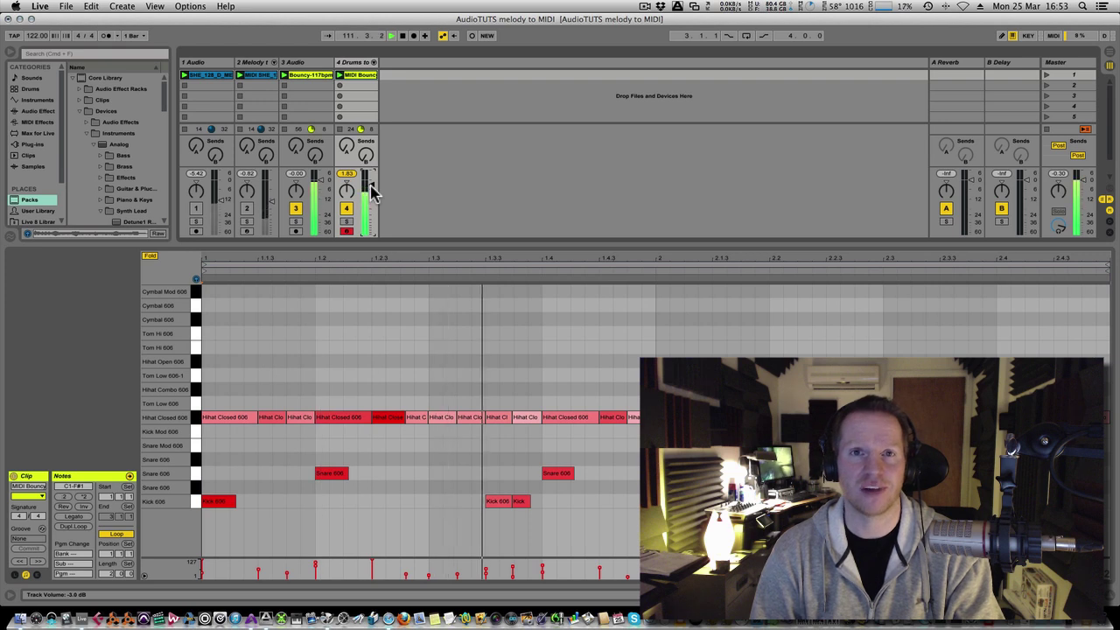
Turn the Track Activators for track 2 (Melody to MIDI) and track 1 back on.
{"action": "left_click", "coordinate": [248, 210]}
{"action": "left_click", "coordinate": [196, 208]}
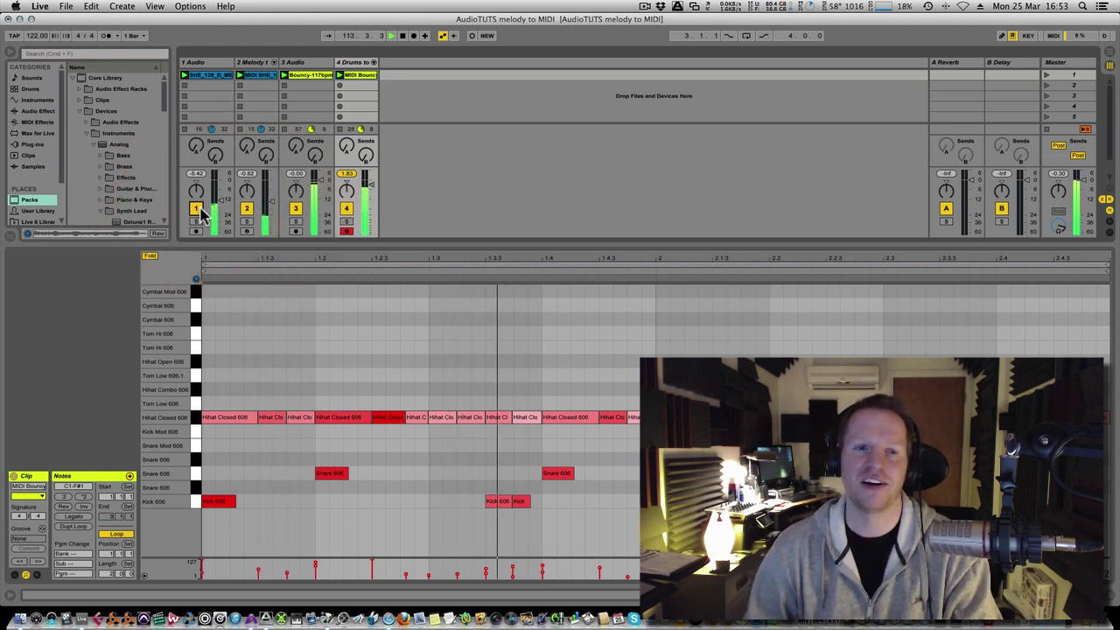